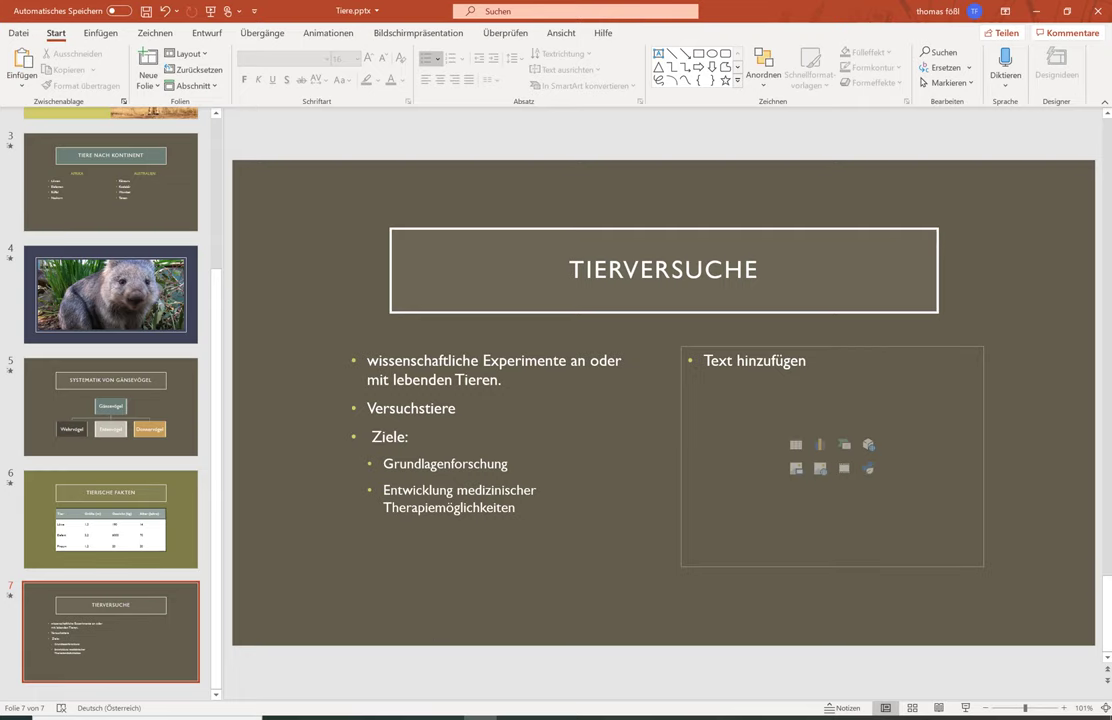
- Switch to the Word document Dokument1 that lists the animal-group percentages
click(512, 716)
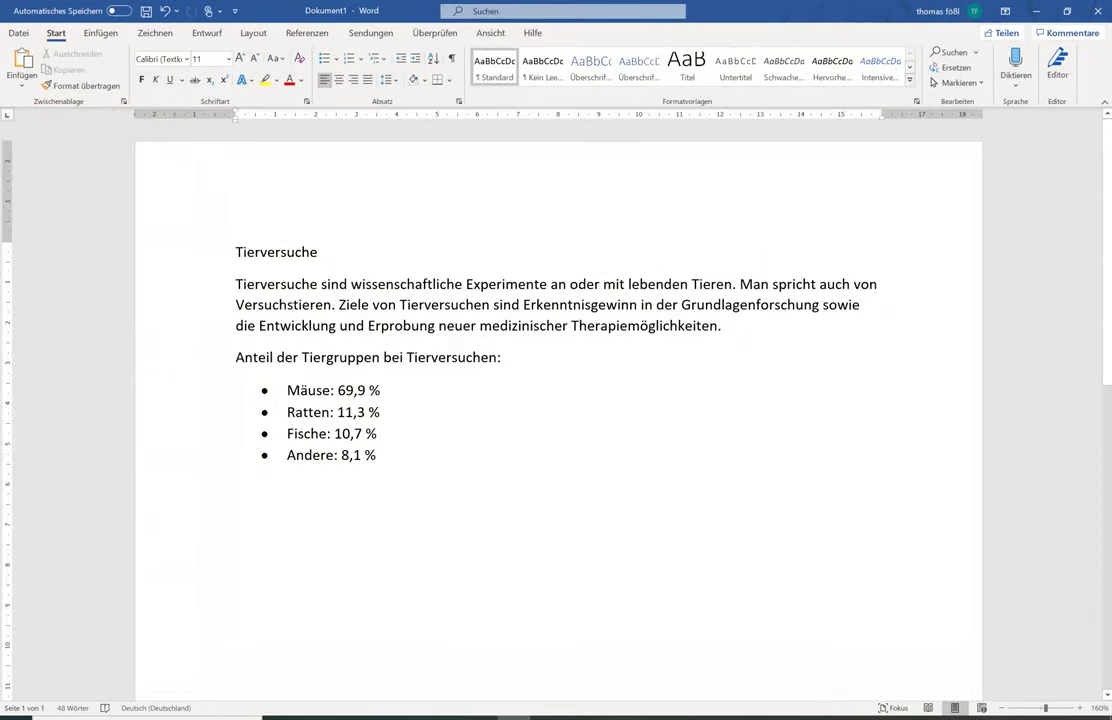
- Review the four animal-group percentages in Word, then return to the Tiere.pptx presentation
click(507, 520)
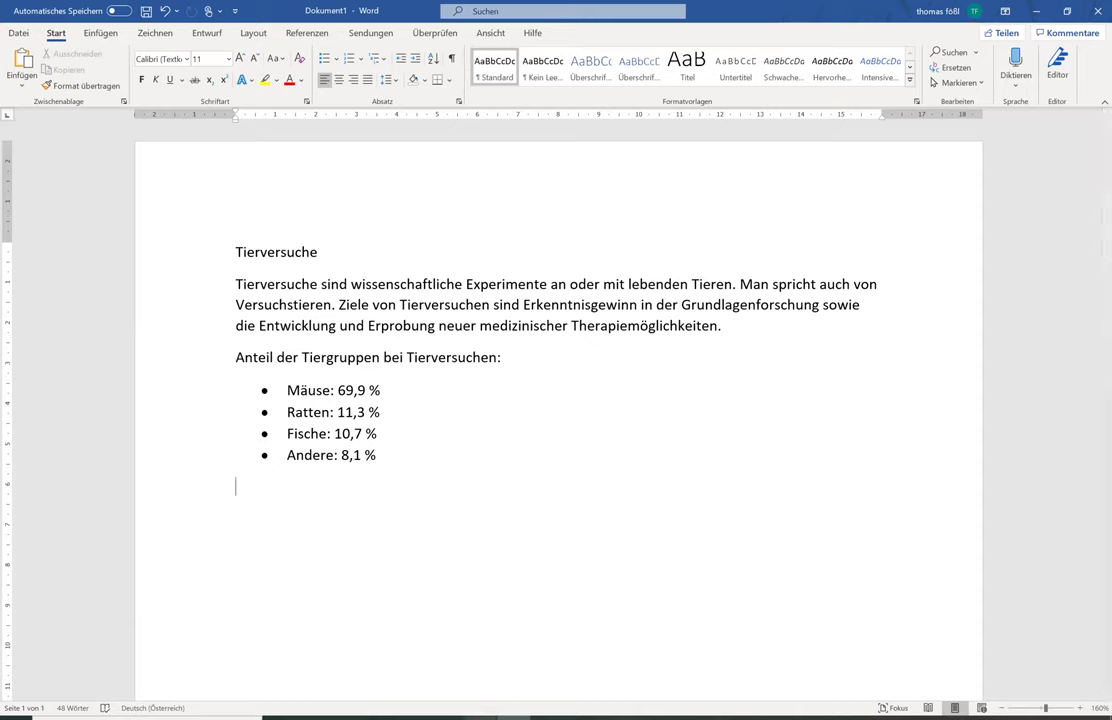
click(490, 716)
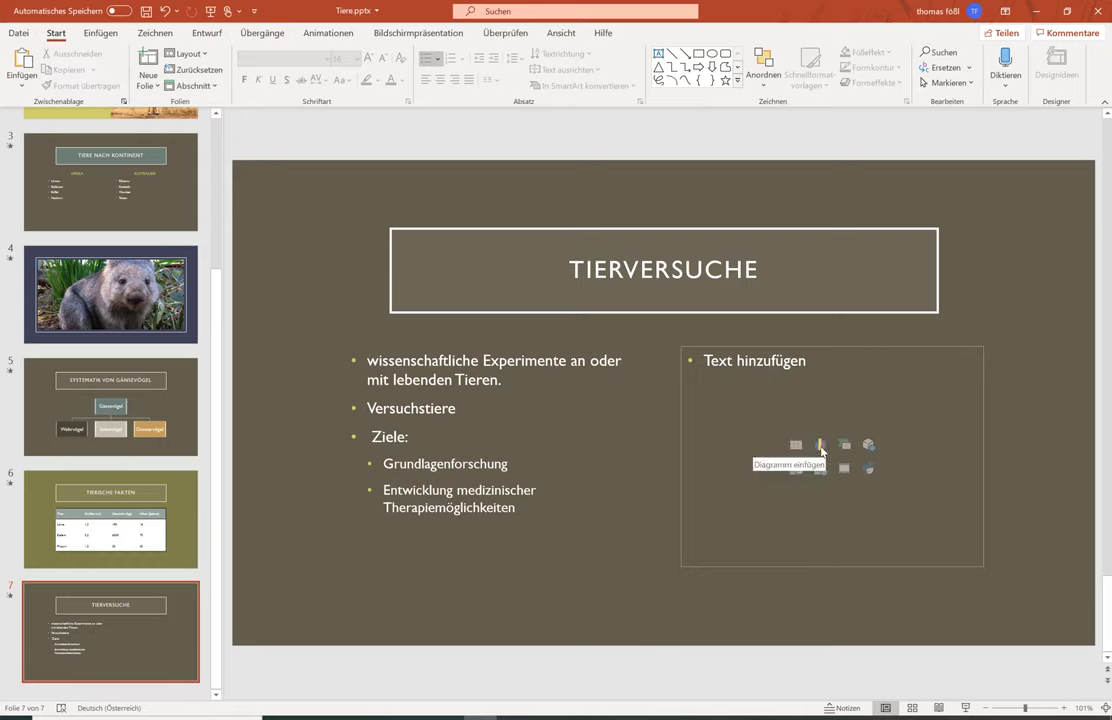
- From the slide placeholder's Insert Chart dialog, select the plain Kreis (pie) chart type
click(821, 446)
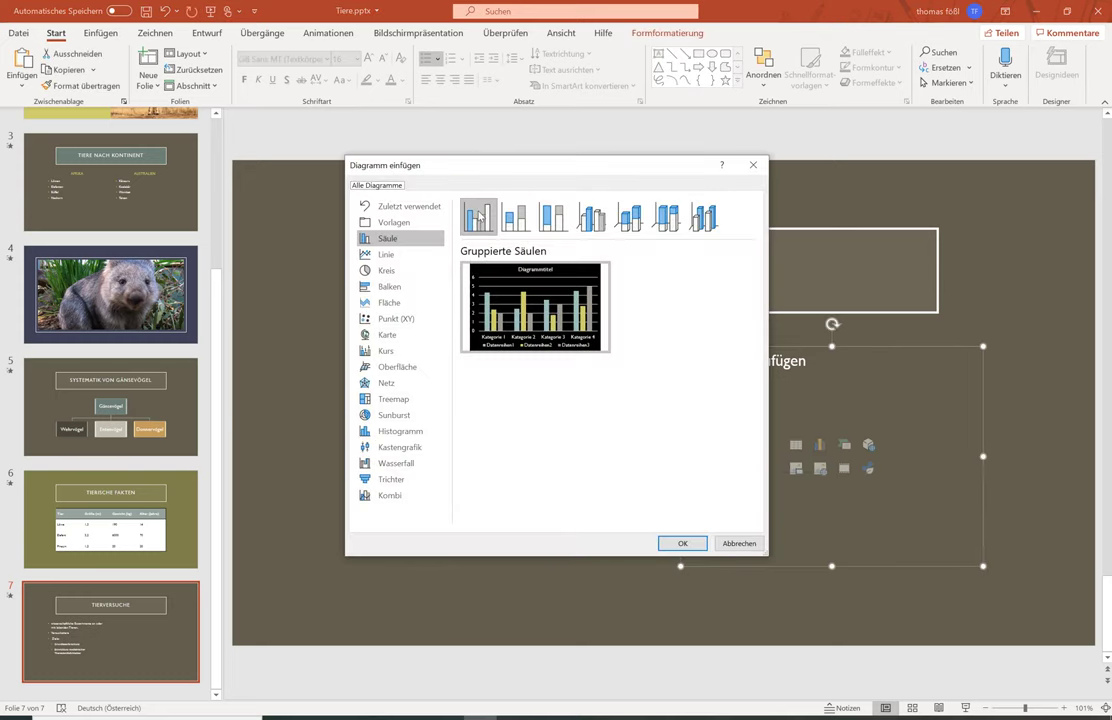
click(374, 287)
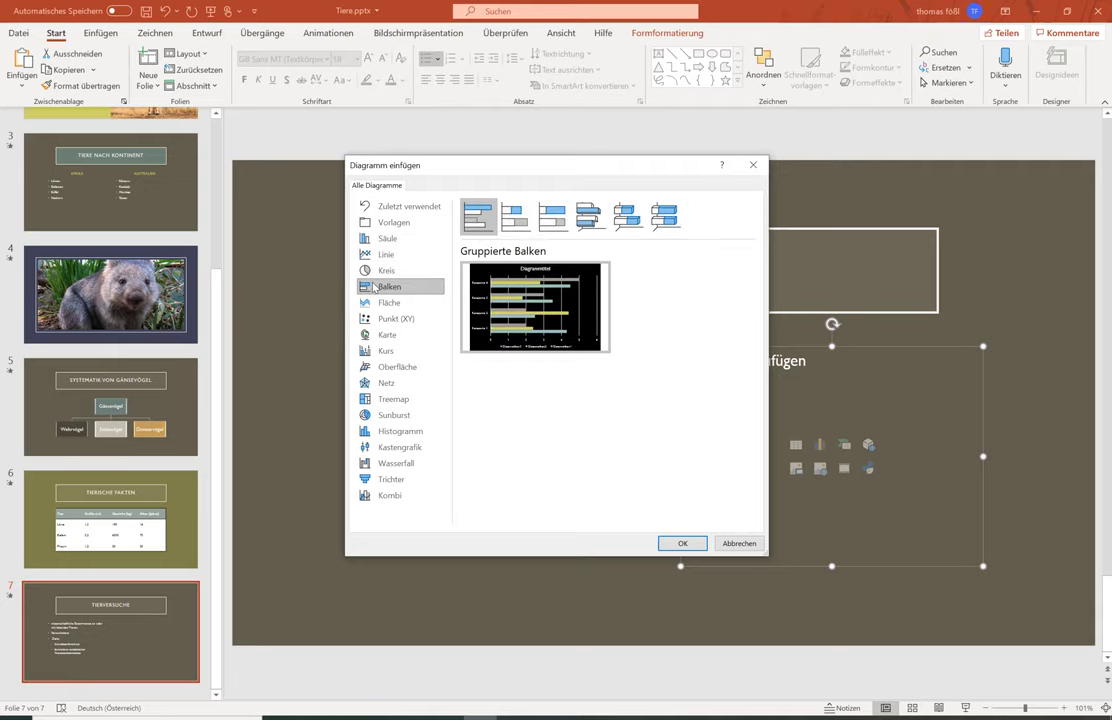
click(372, 271)
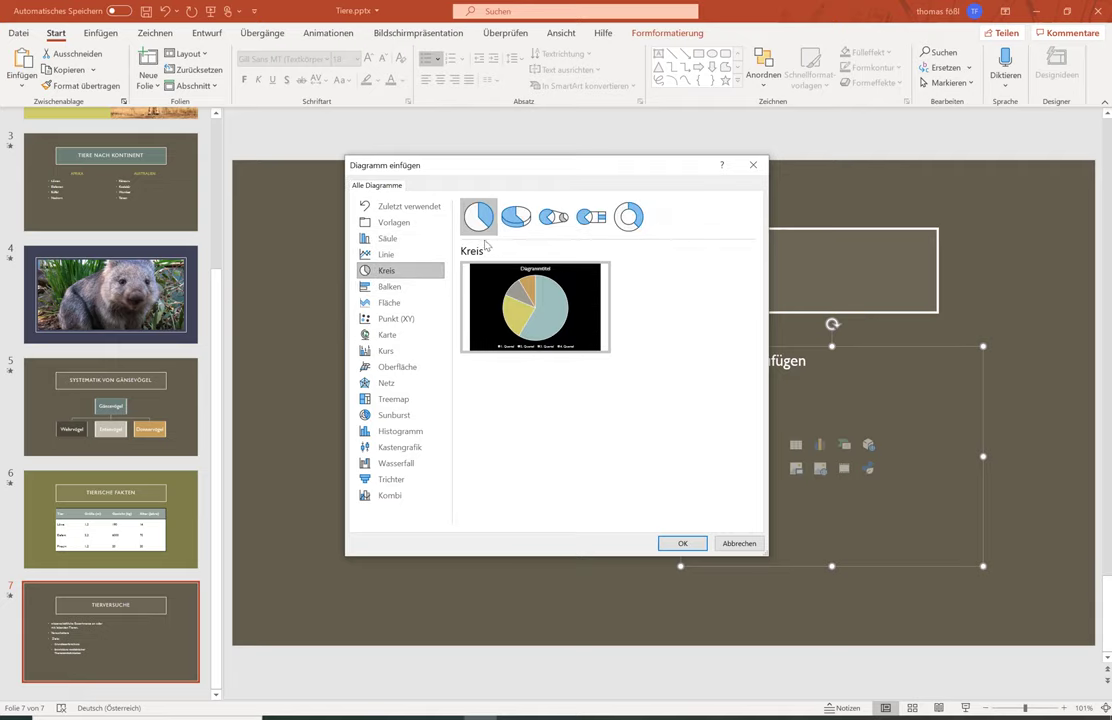
click(629, 216)
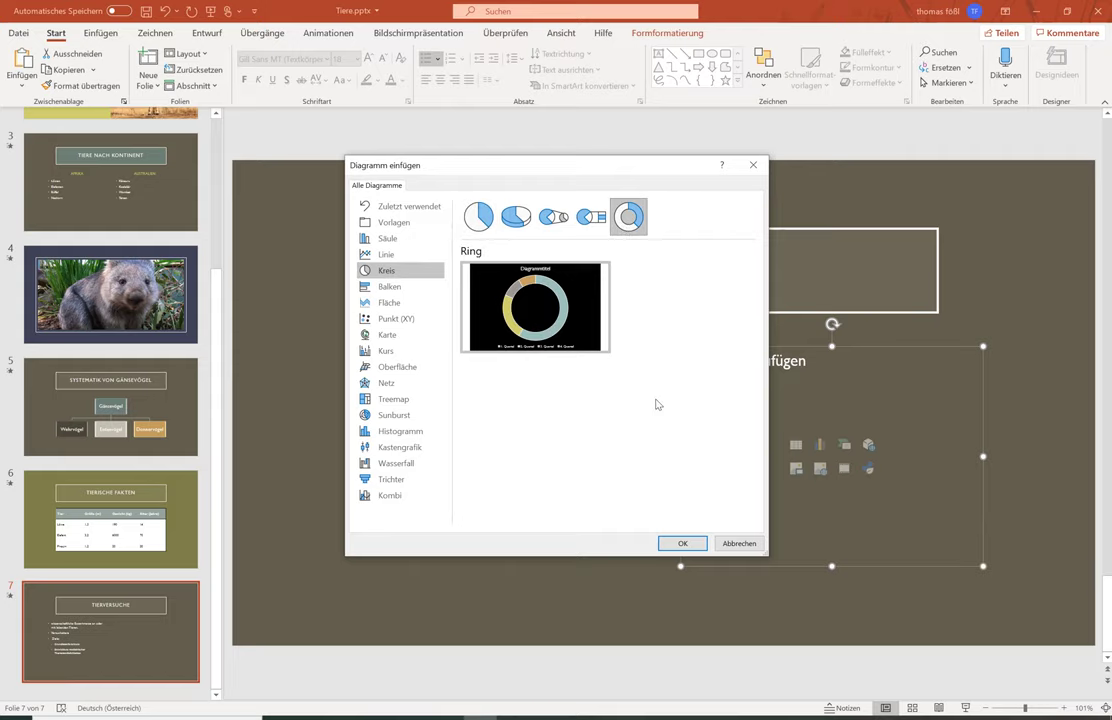
click(591, 216)
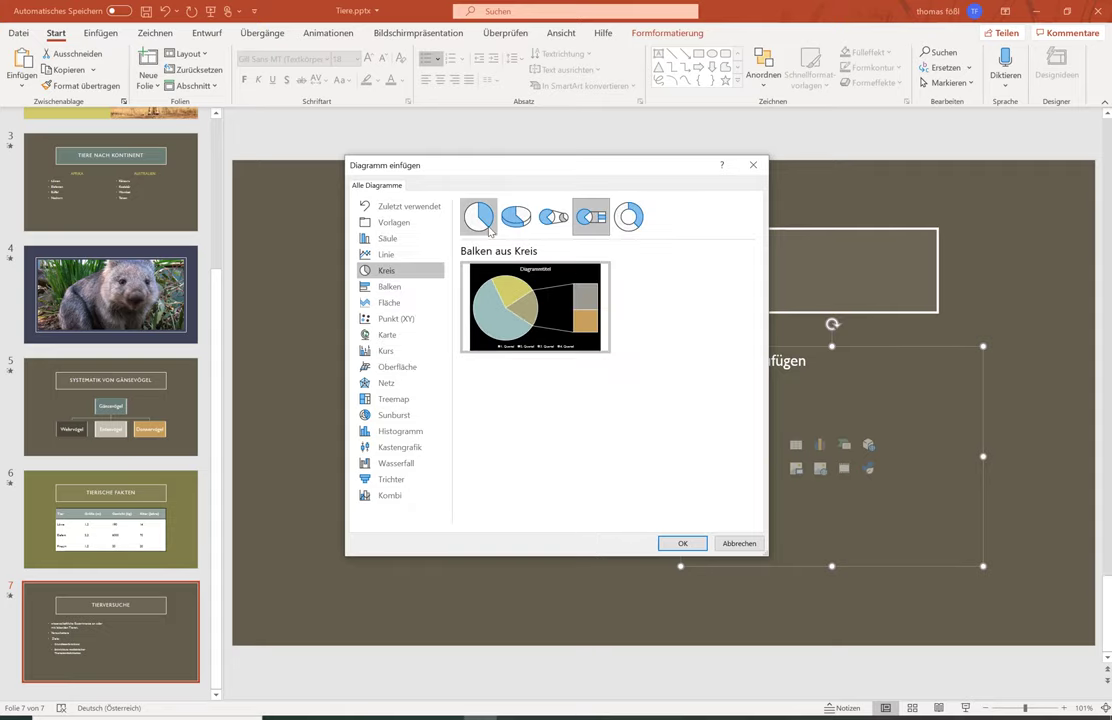
click(478, 216)
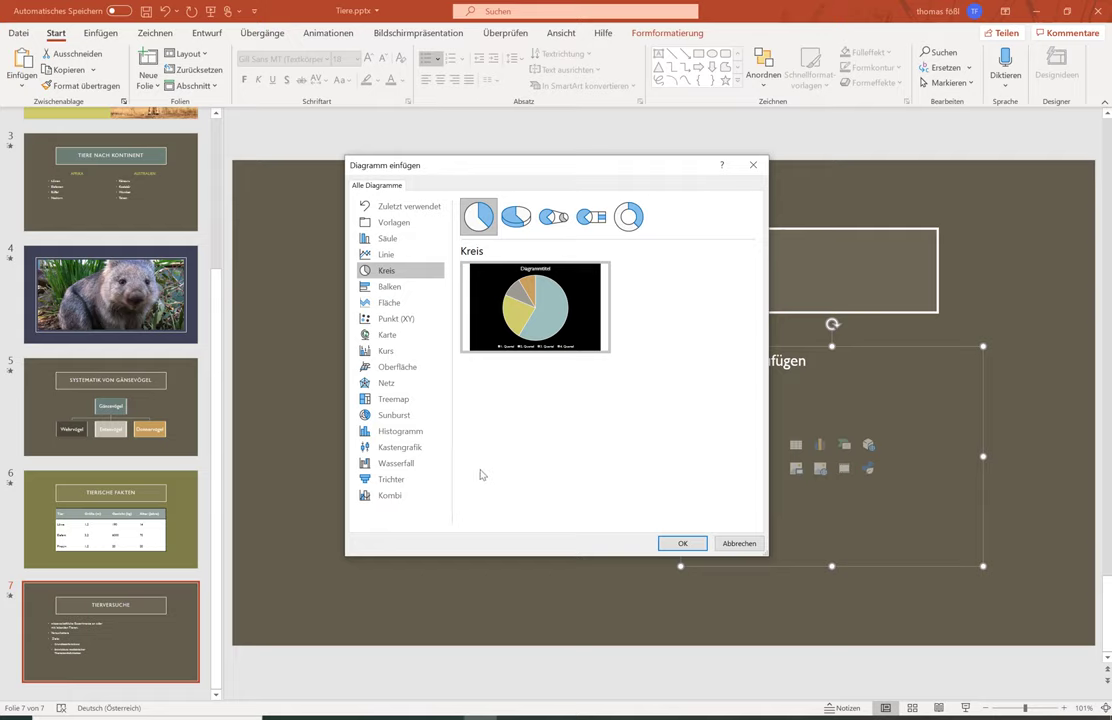
- Insert the pie chart, then move and enlarge its data window so the chart stays visible
click(683, 544)
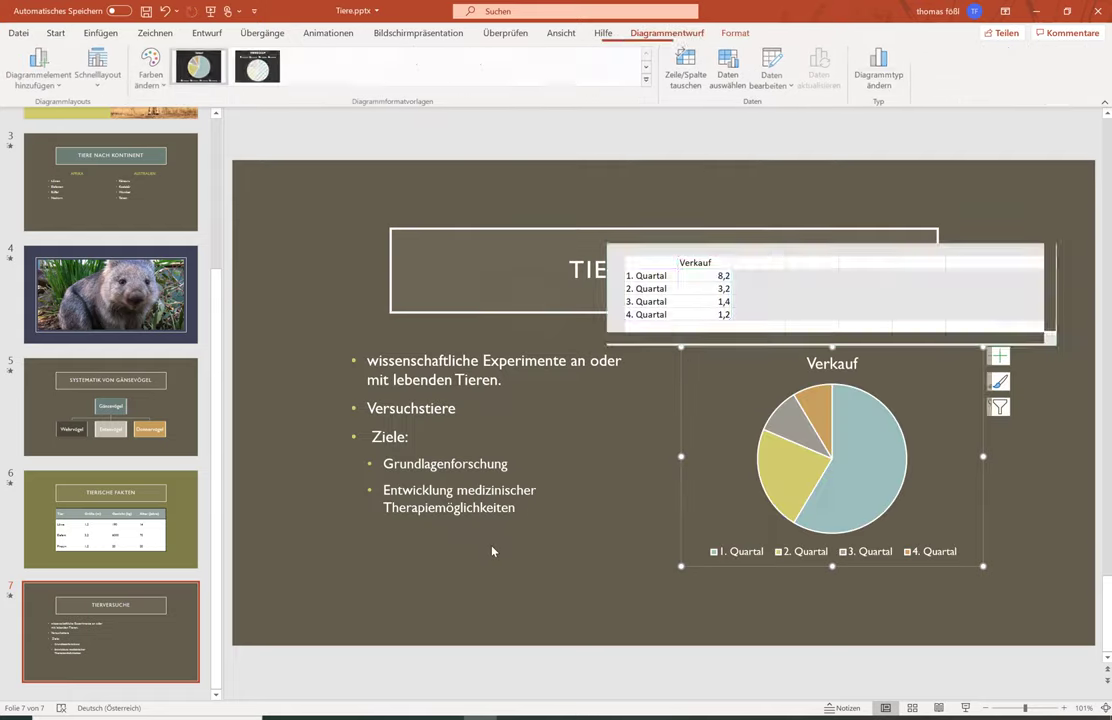
drag(755, 215, 465, 189)
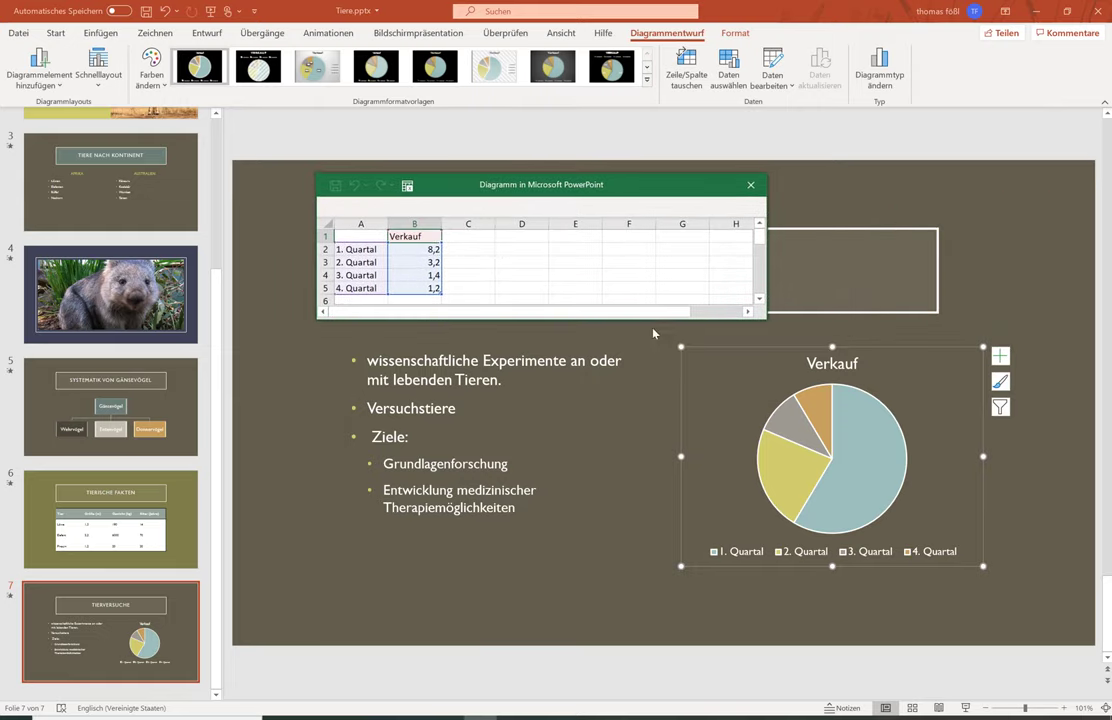
drag(637, 321, 638, 341)
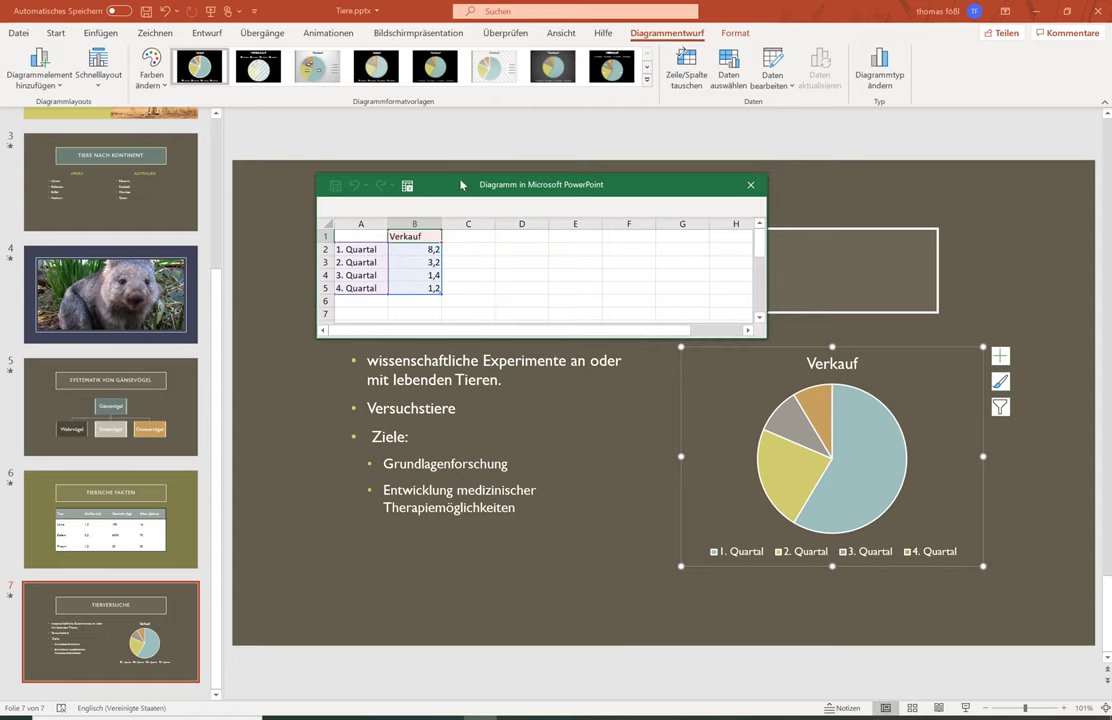
drag(458, 186, 434, 164)
click(381, 215)
click(464, 241)
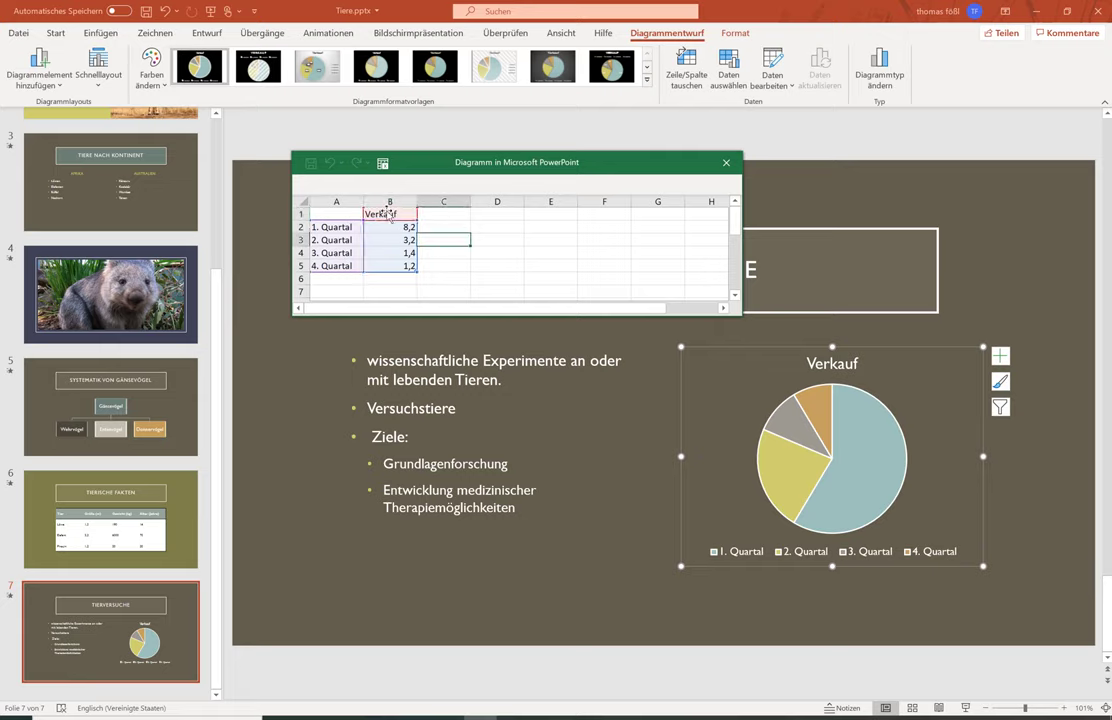
- Retitle the chart 'Anteil Tiergruppen bei Versuchen' through cell B1 of the data sheet
key(alt+Tab)
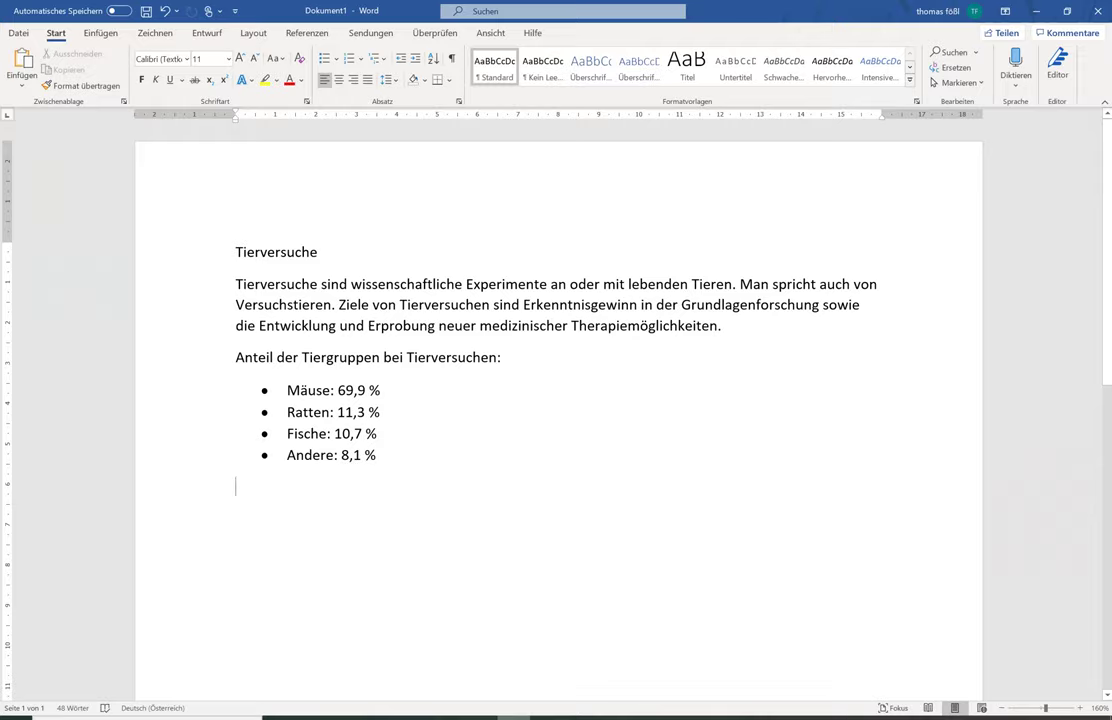
key(alt+Tab)
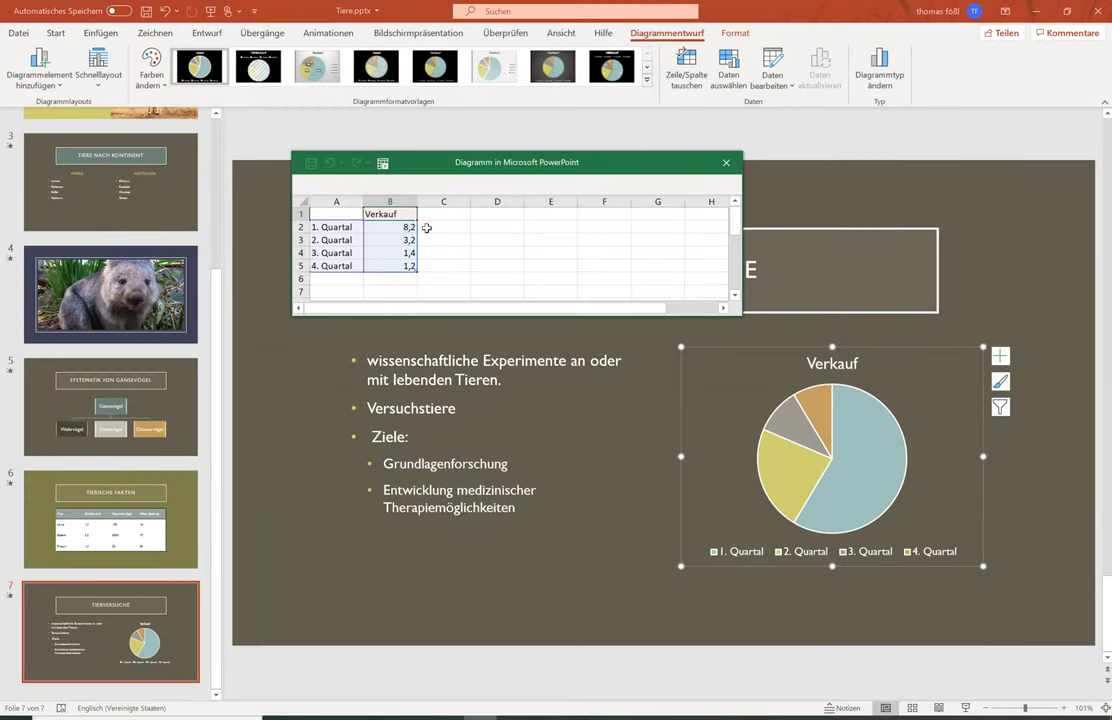
text(Anteil)
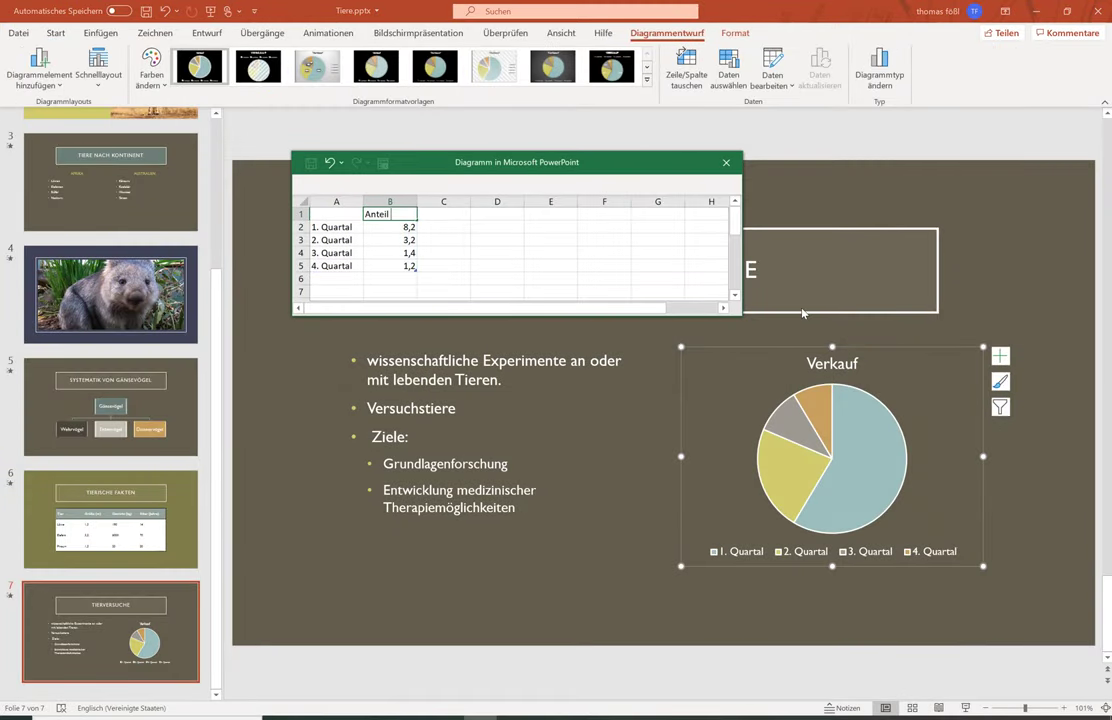
text( Tiergruppen bei )
text(Versuchen)
key(Return)
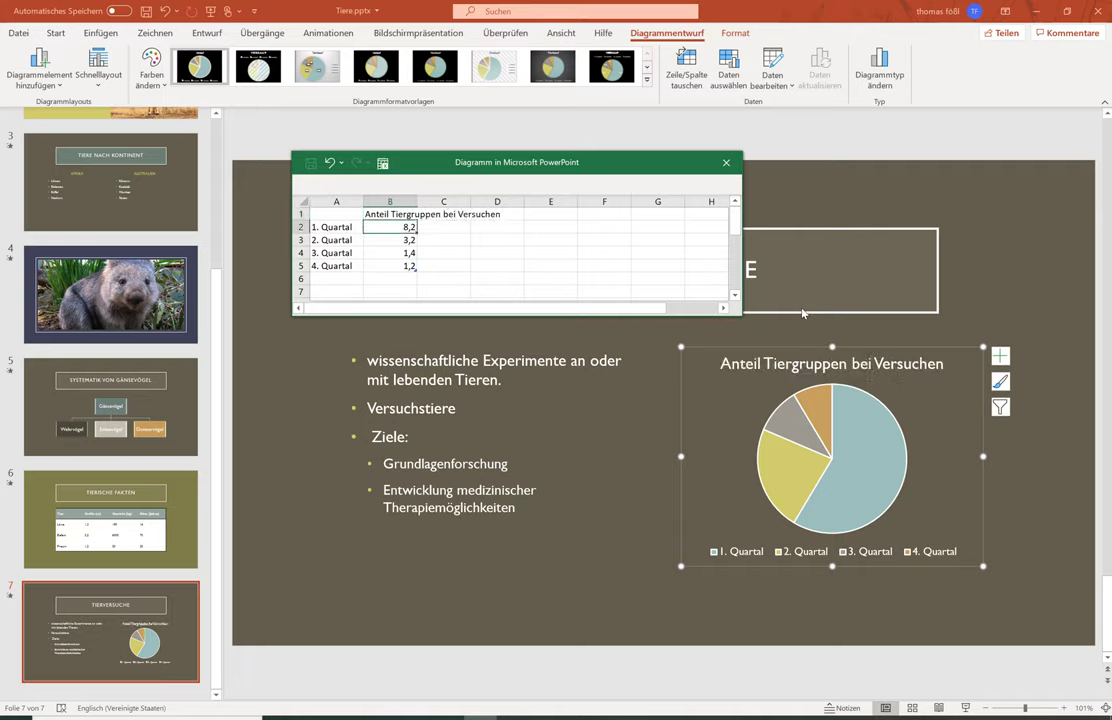
click(480, 265)
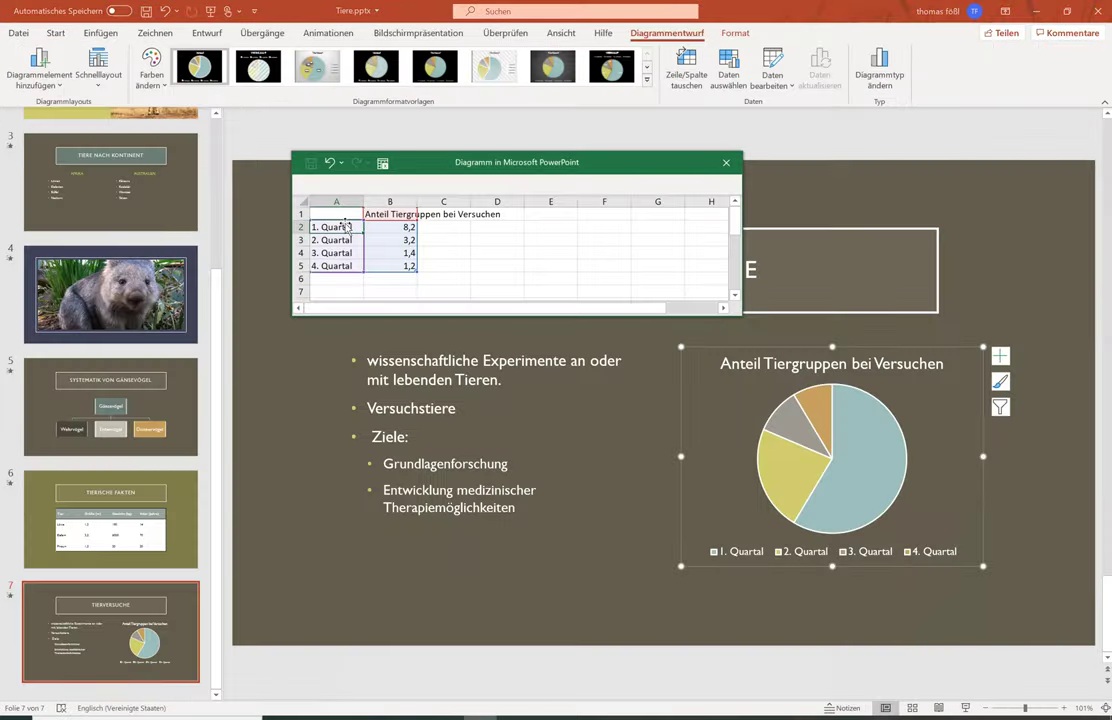
- Enter the categories Mäuse, Ratten, Fische and Andere in cells A2 to A5
double_click(340, 226)
text(Mäuse)
key(Return)
text(Ratt)
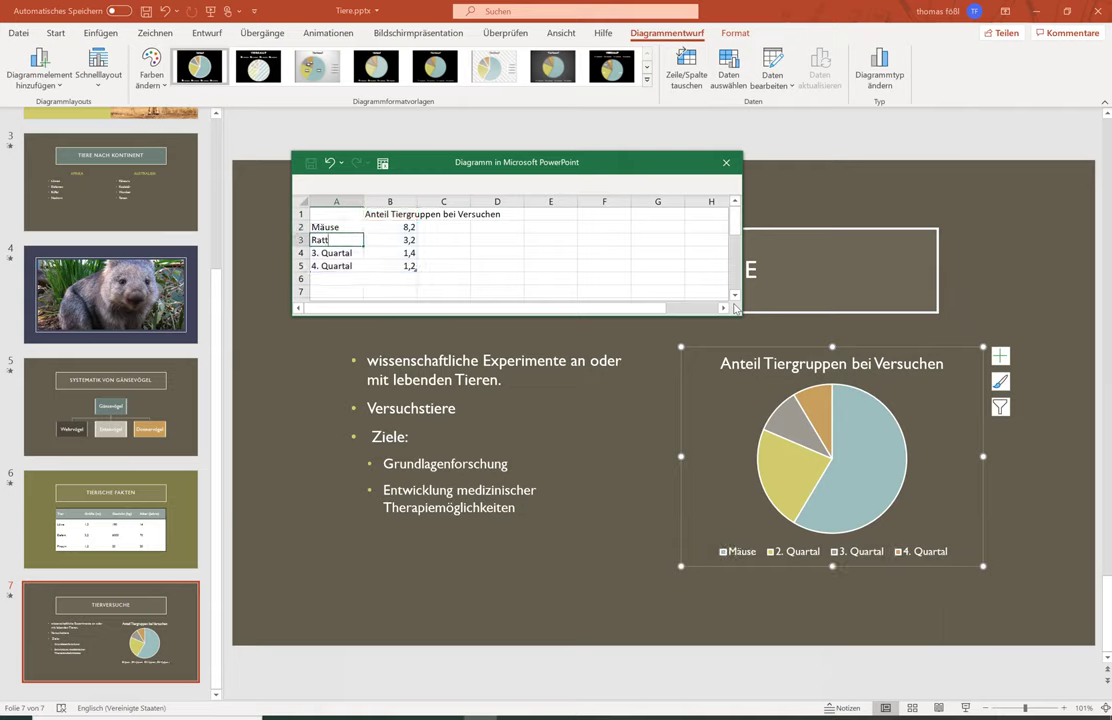
text(en)
key(Return)
text(Fische)
key(BackSpace)
key(BackSpace)
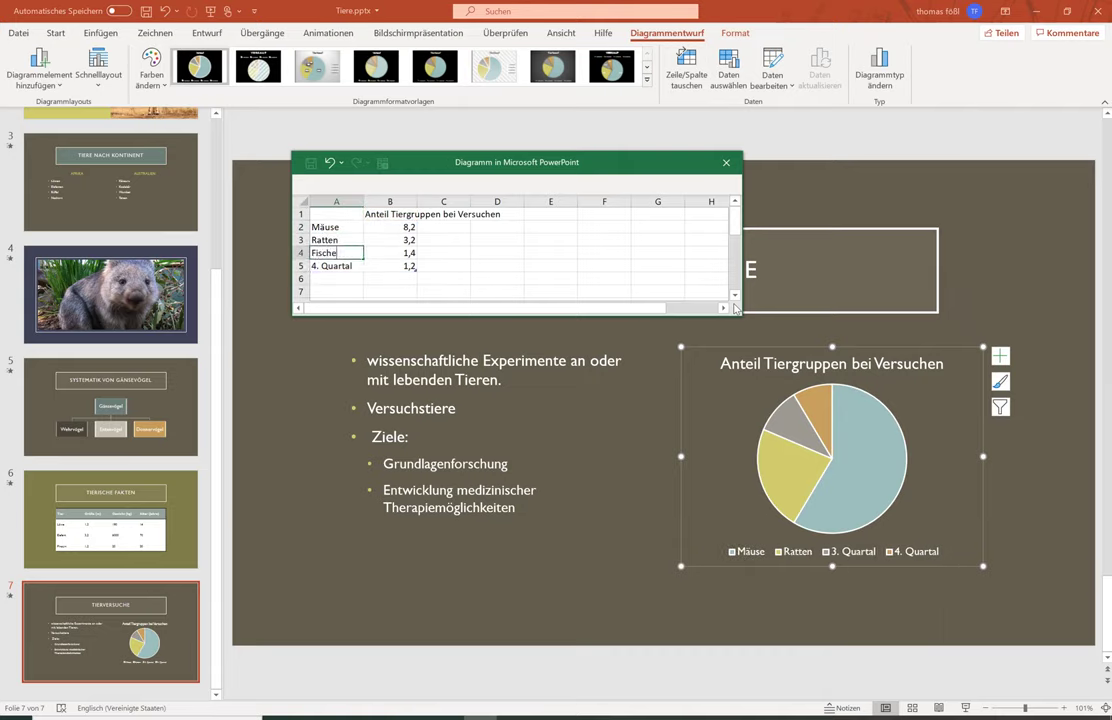
key(Return)
text(Andere)
key(Return)
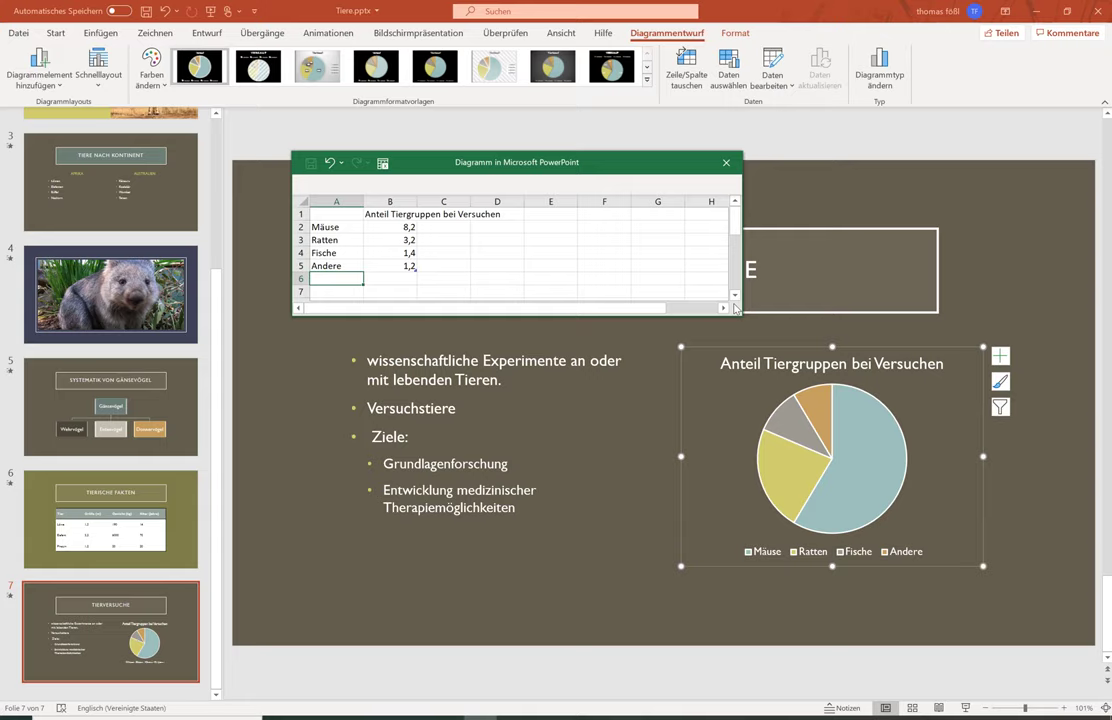
click(495, 254)
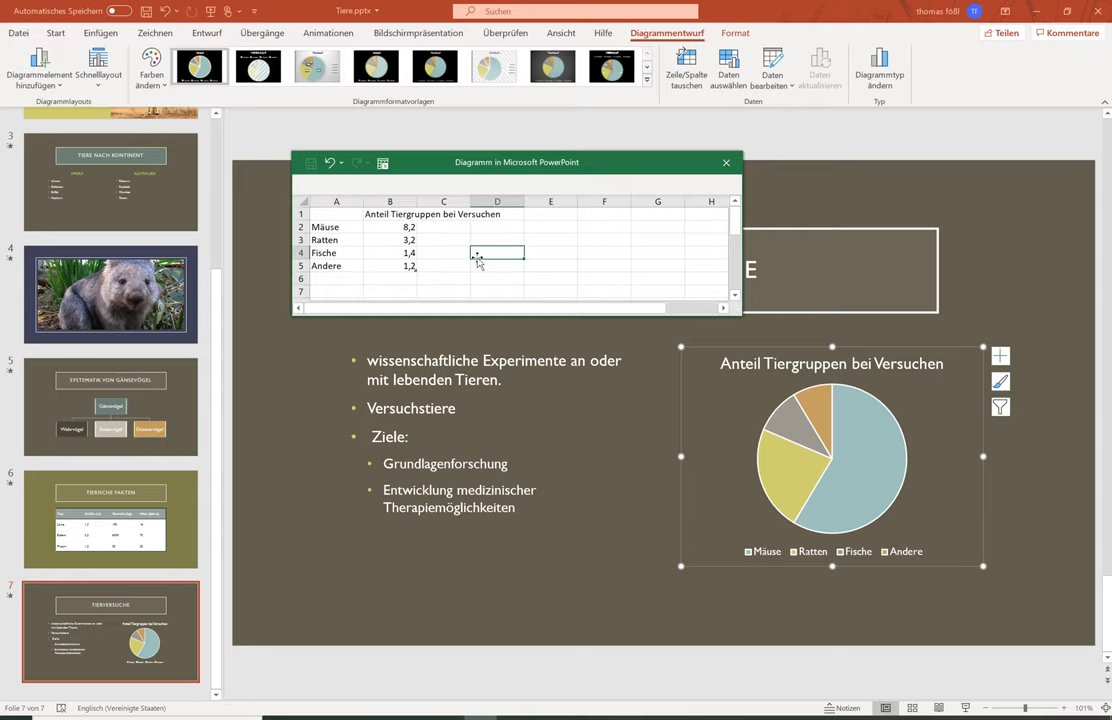
click(519, 276)
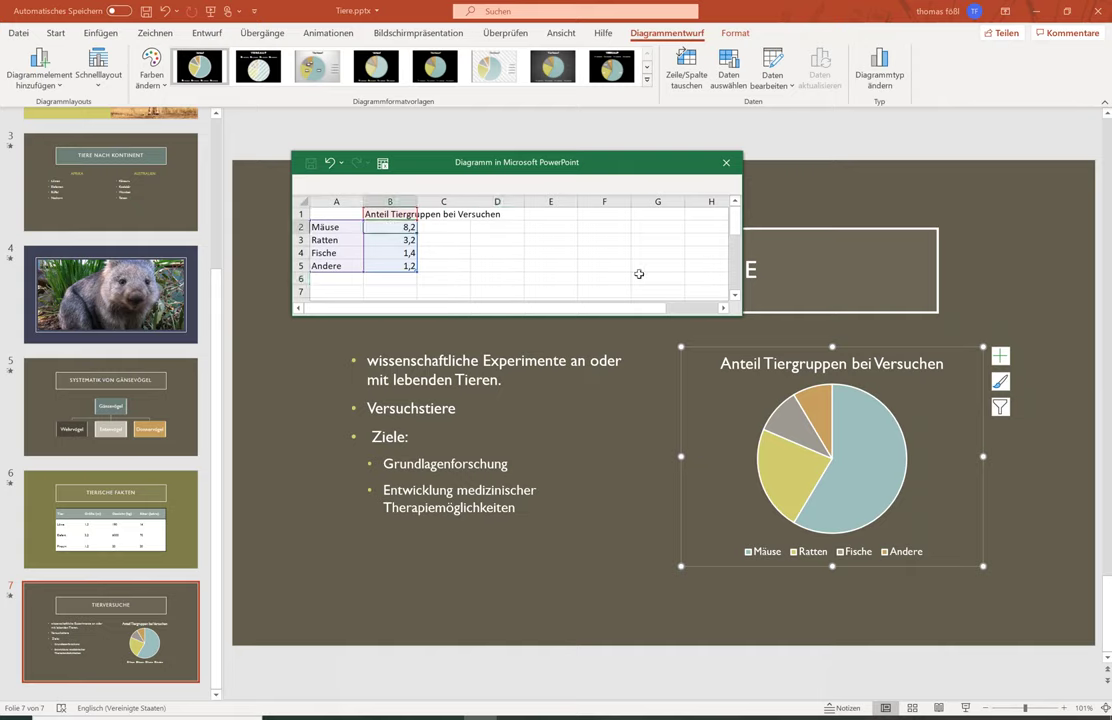
- Enter the shares 69,90%, 11,30%, 10,70% and 8,10% for the four animal groups
text(69,9%)
key(Return)
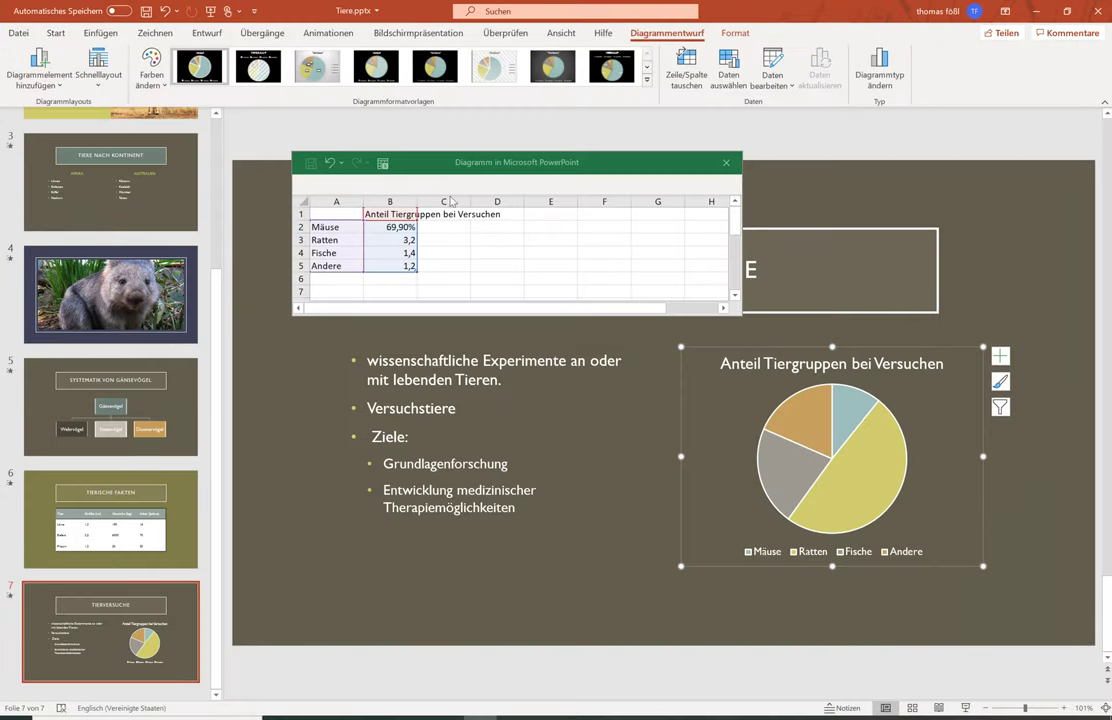
text(11,3)
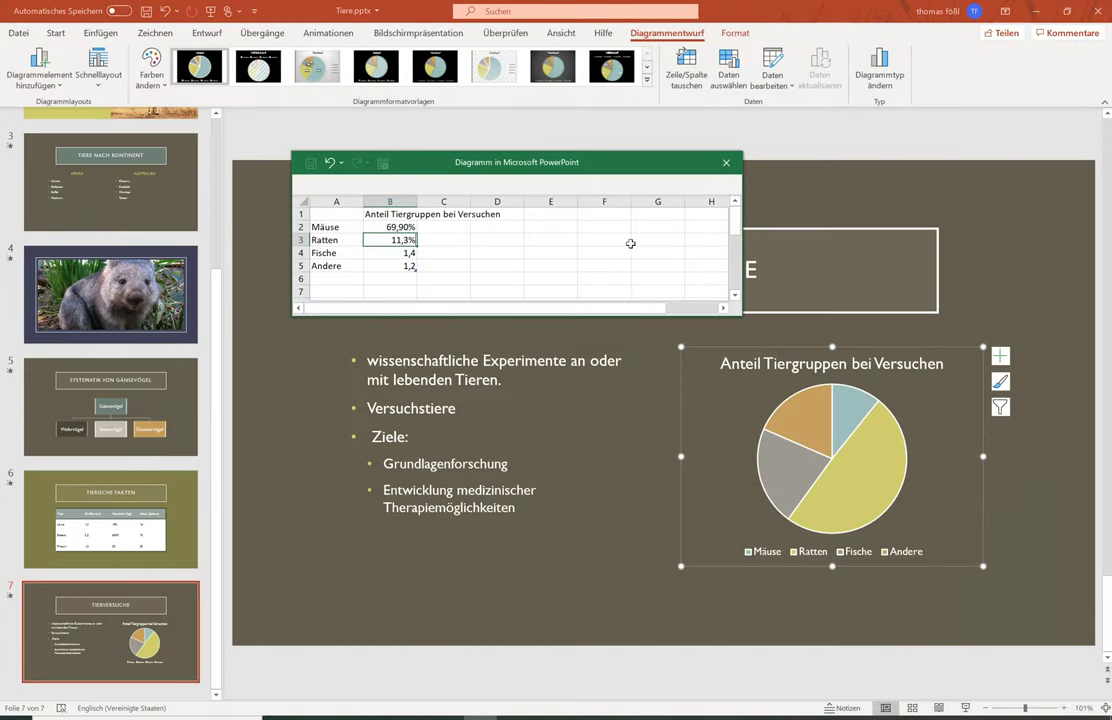
key(Return)
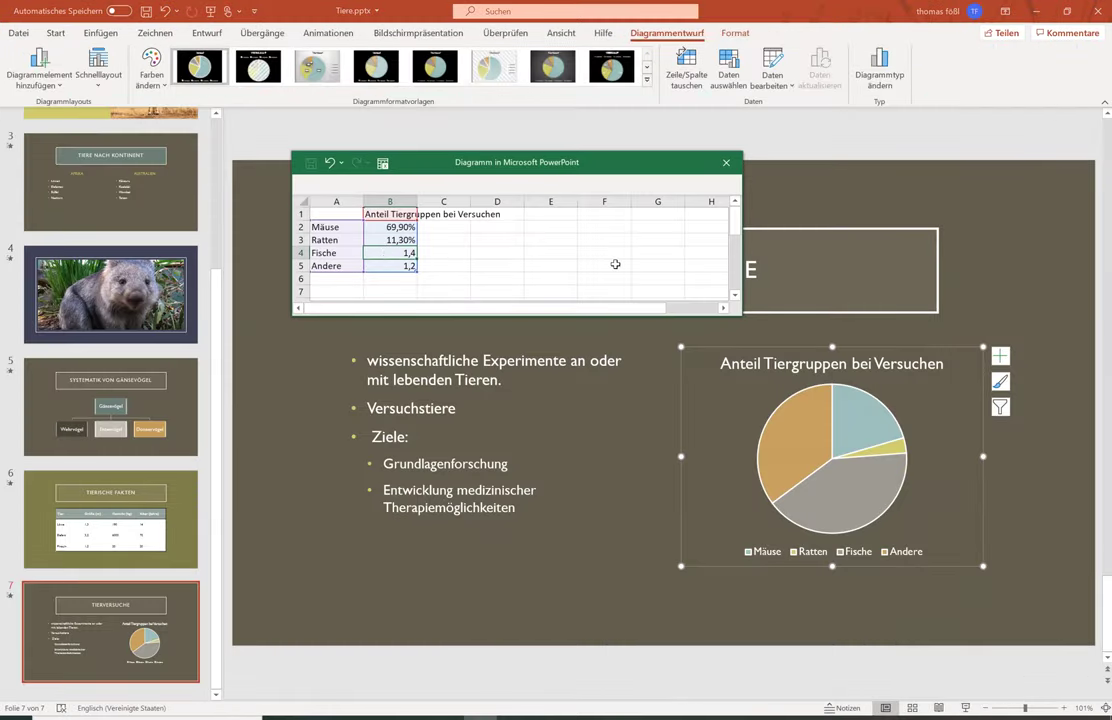
text(10,7)
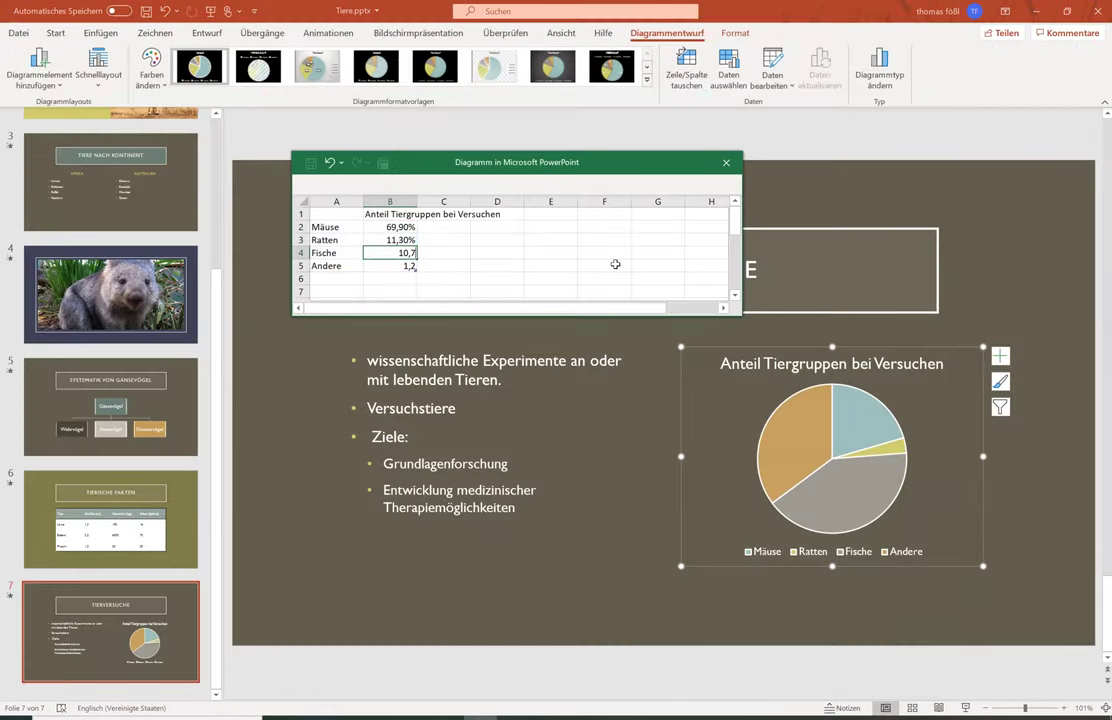
key(Return)
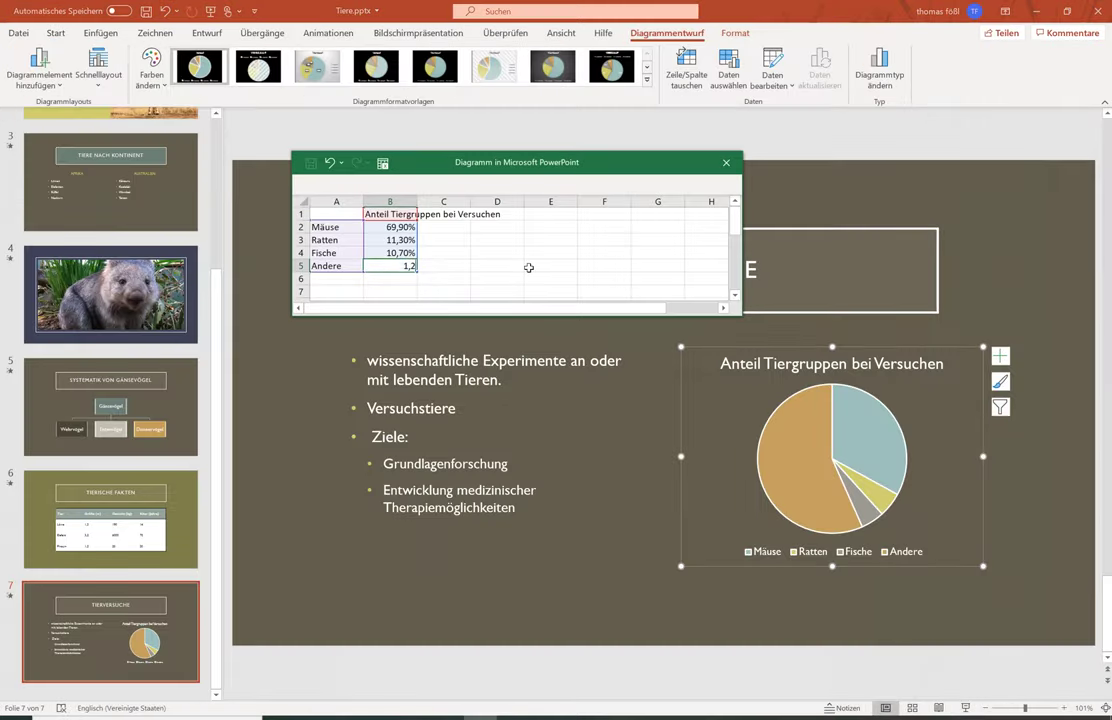
text(8,10%)
key(Return)
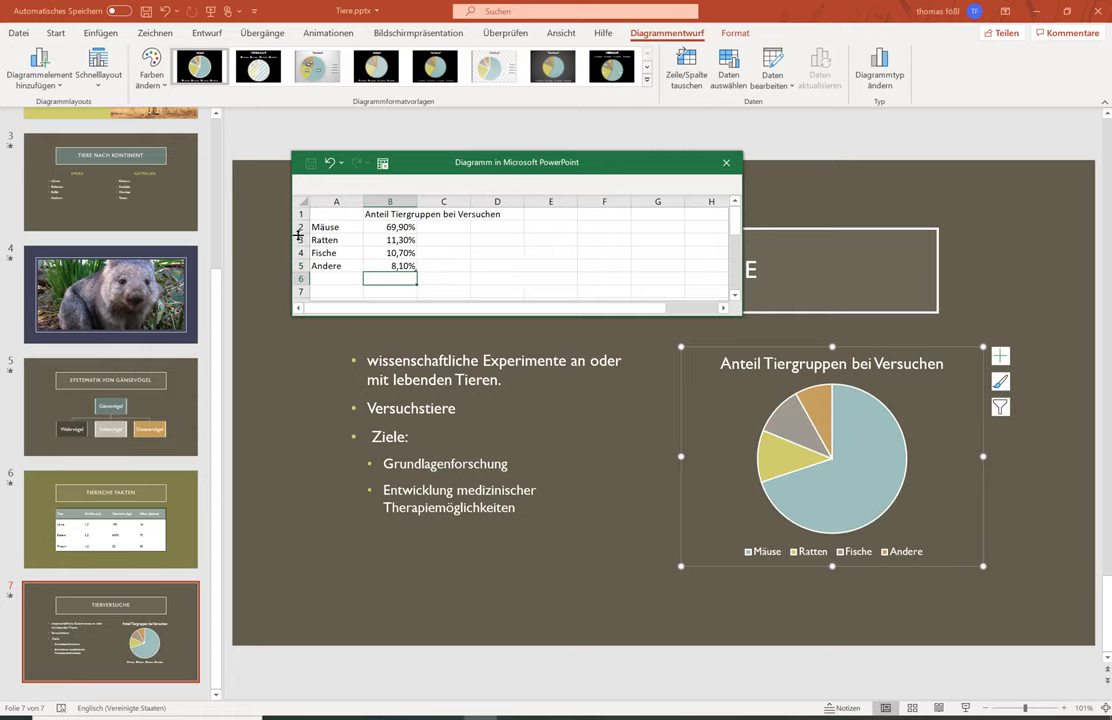
click(330, 266)
- Extend the chart data range down to include row 6
key(Up)
key(Up)
key(Up)
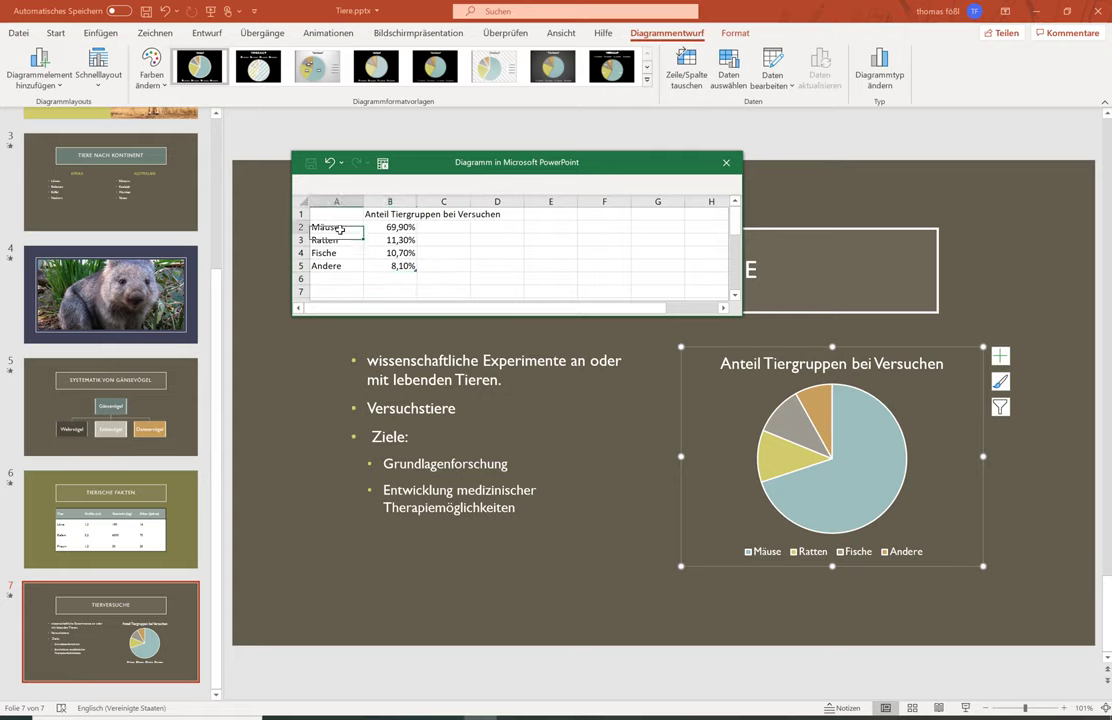
key(Right)
key(Down)
key(Right)
key(Right)
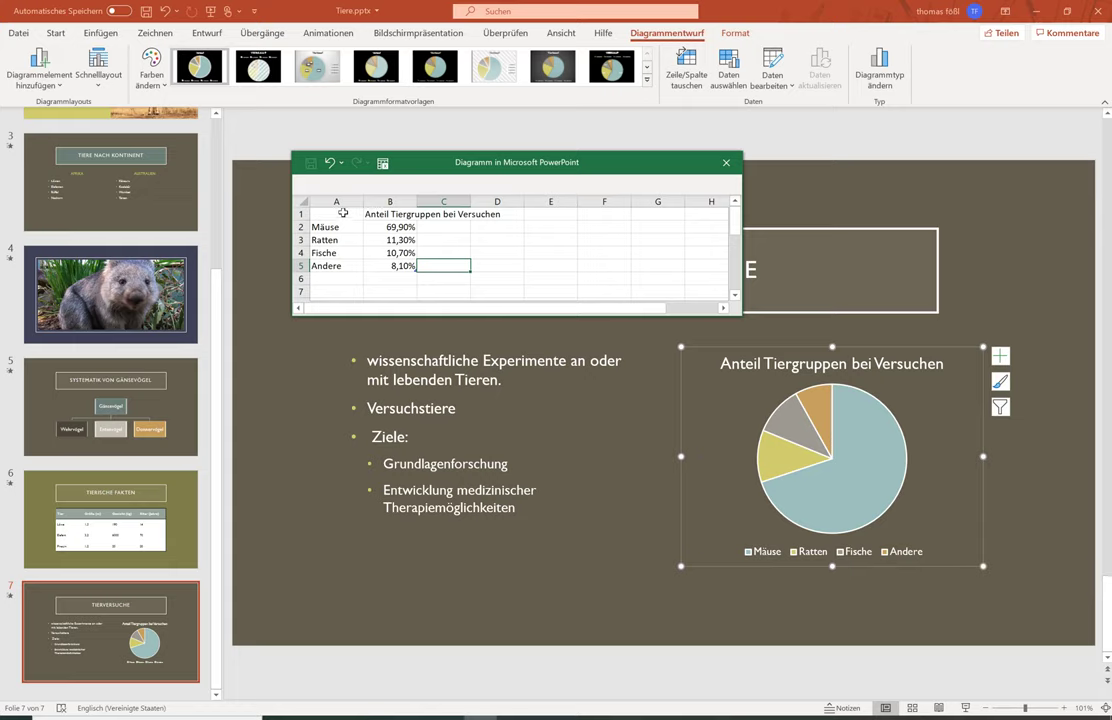
click(339, 228)
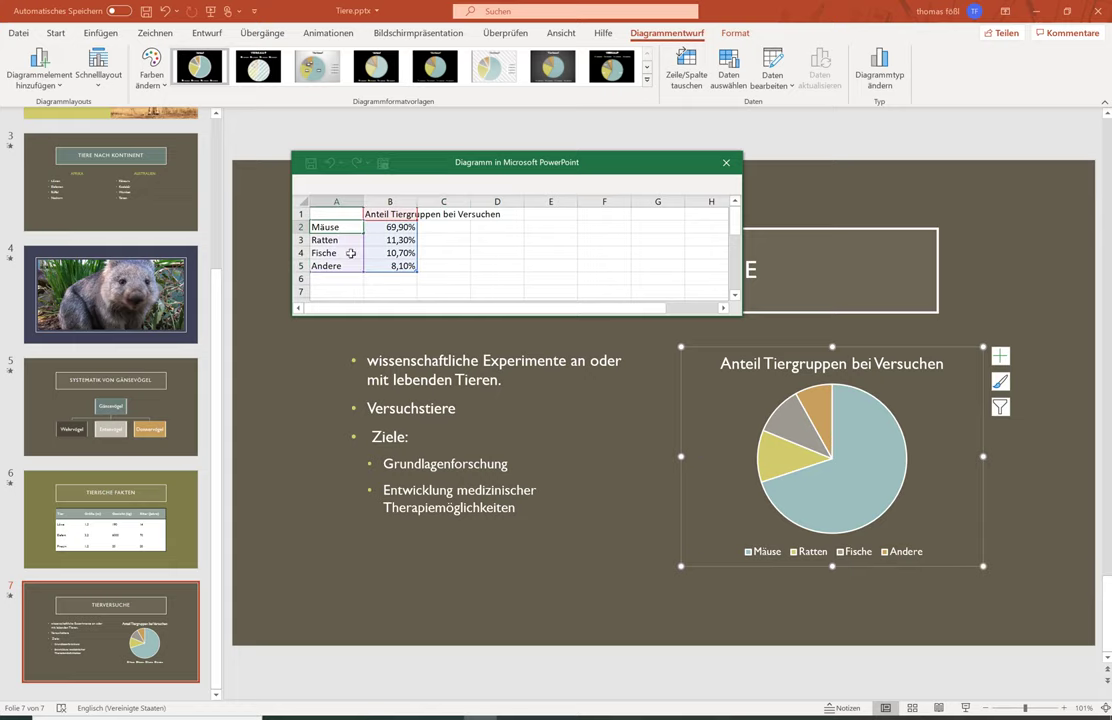
drag(371, 227, 371, 266)
mouse_move(417, 275)
mouse_down()
mouse_move(419, 284)
mouse_move(417, 272)
mouse_up()
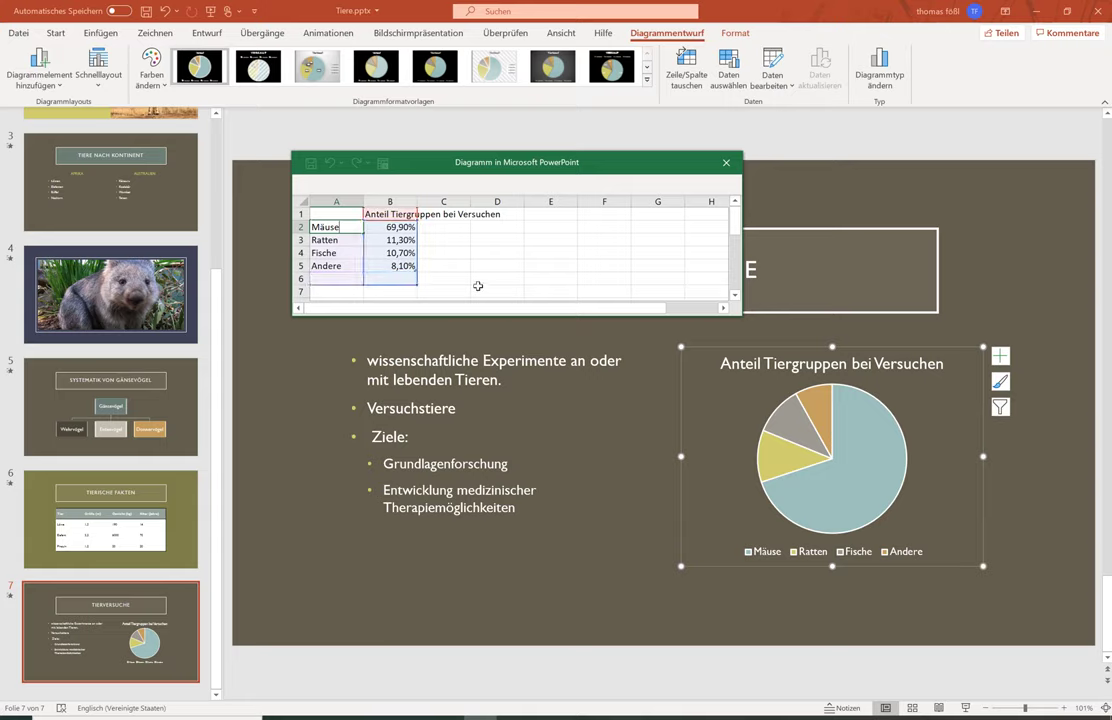
click(350, 280)
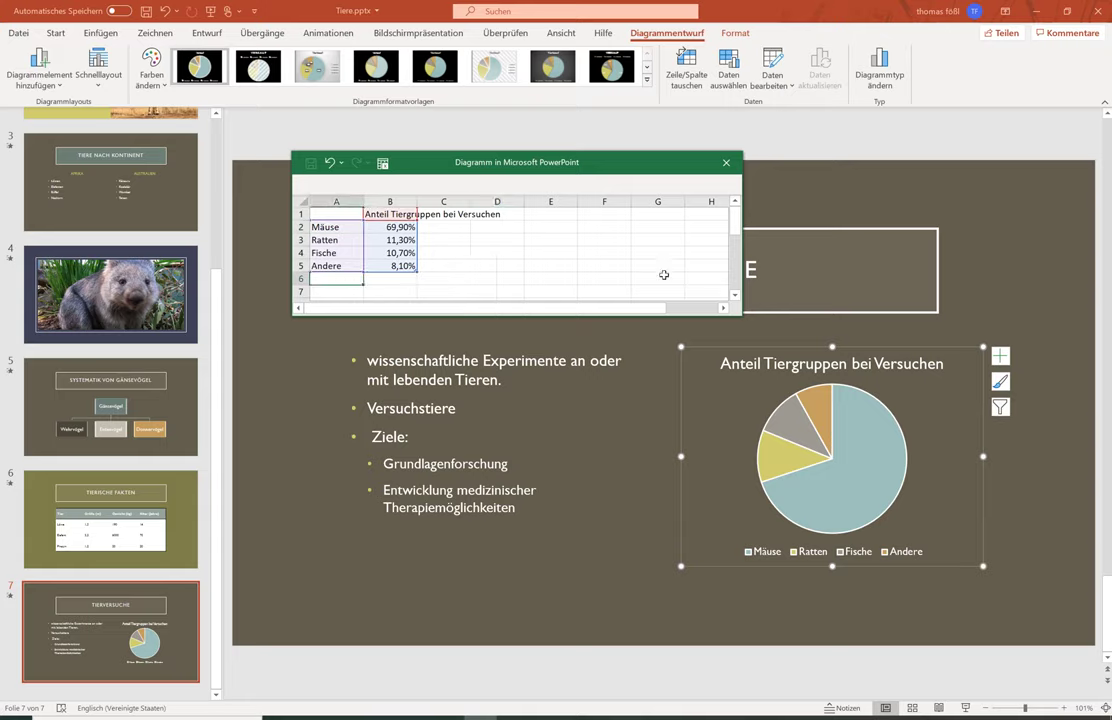
- Rename Andere to Hunde at 4,10% and add Katzen at 4% in row 6
key(Up)
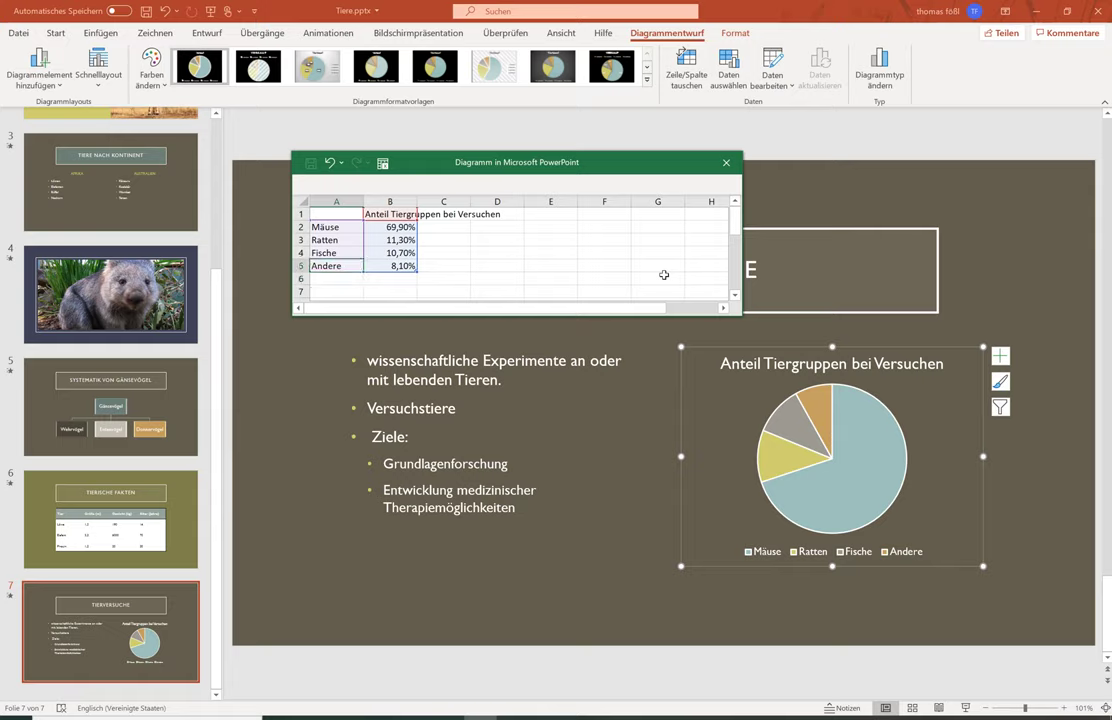
text(Hu)
key(Tab)
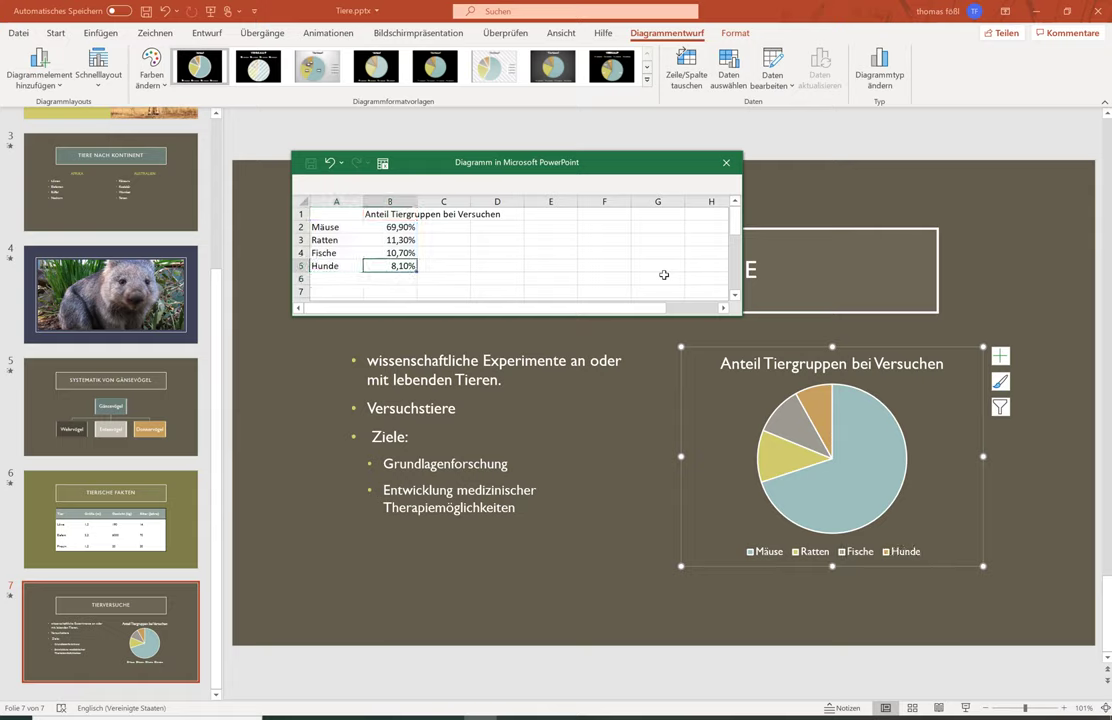
text(4)
key(Return)
text(Katzen)
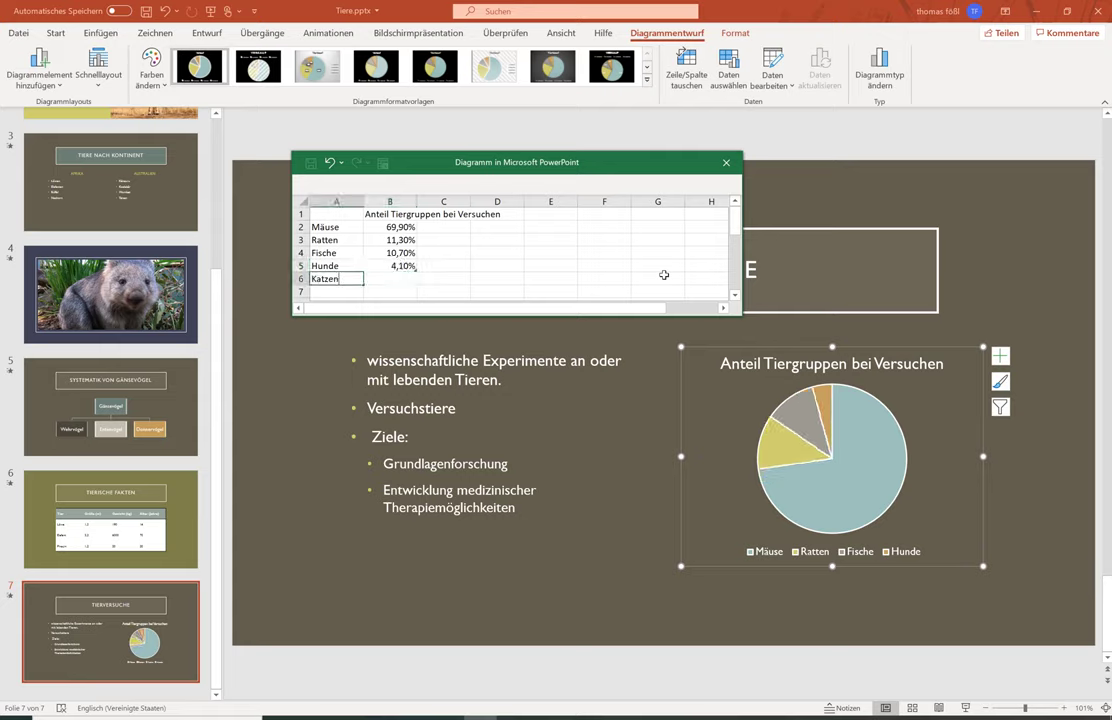
key(Tab)
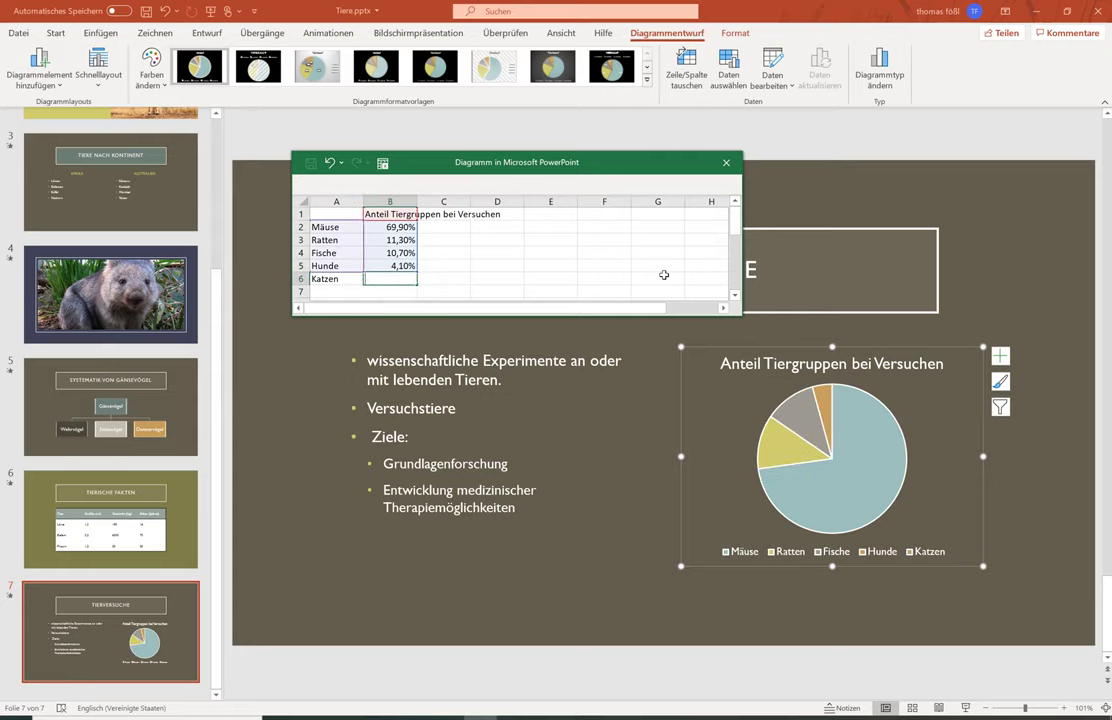
text(4%)
key(Return)
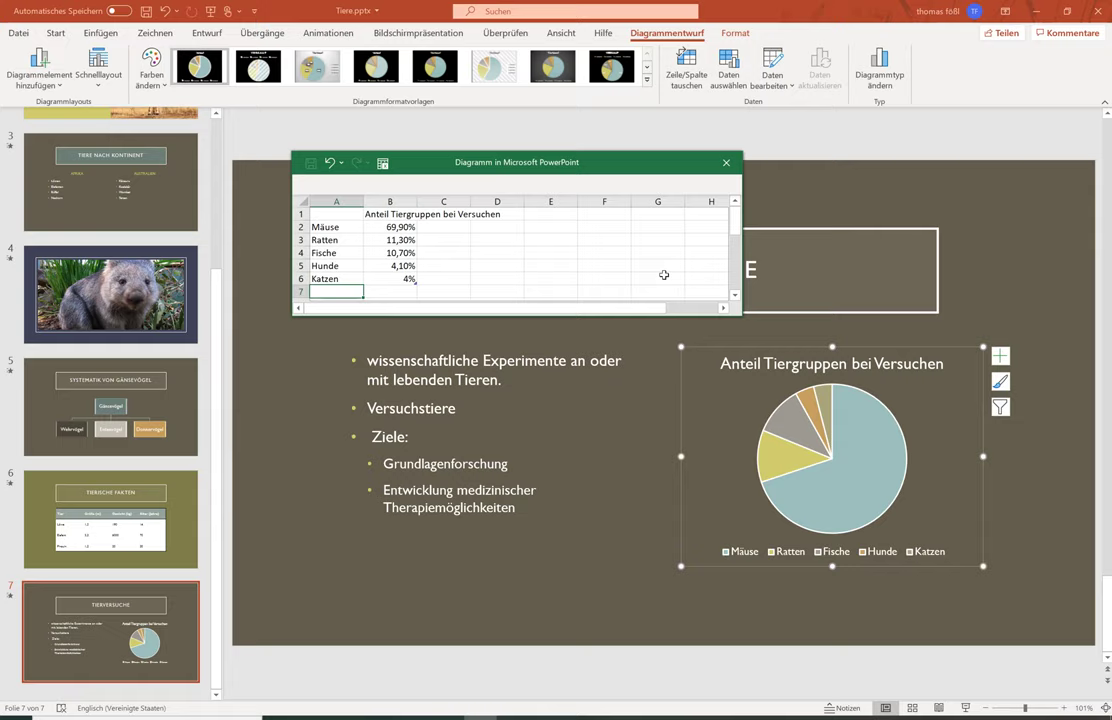
click(603, 240)
click(355, 254)
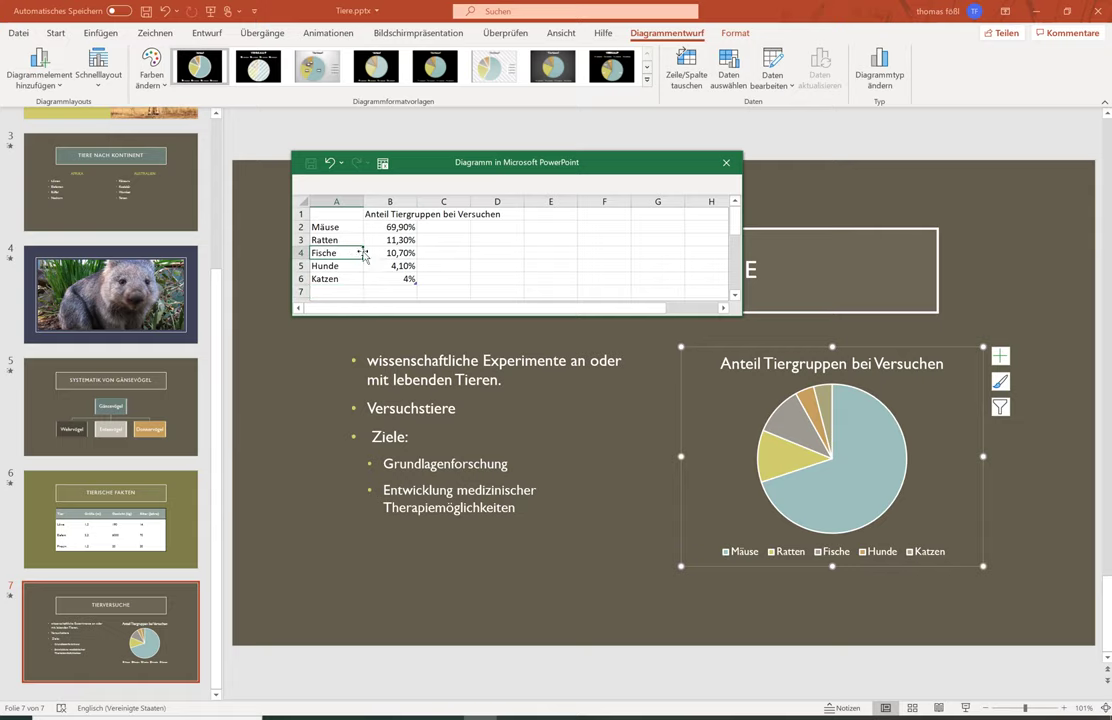
click(382, 257)
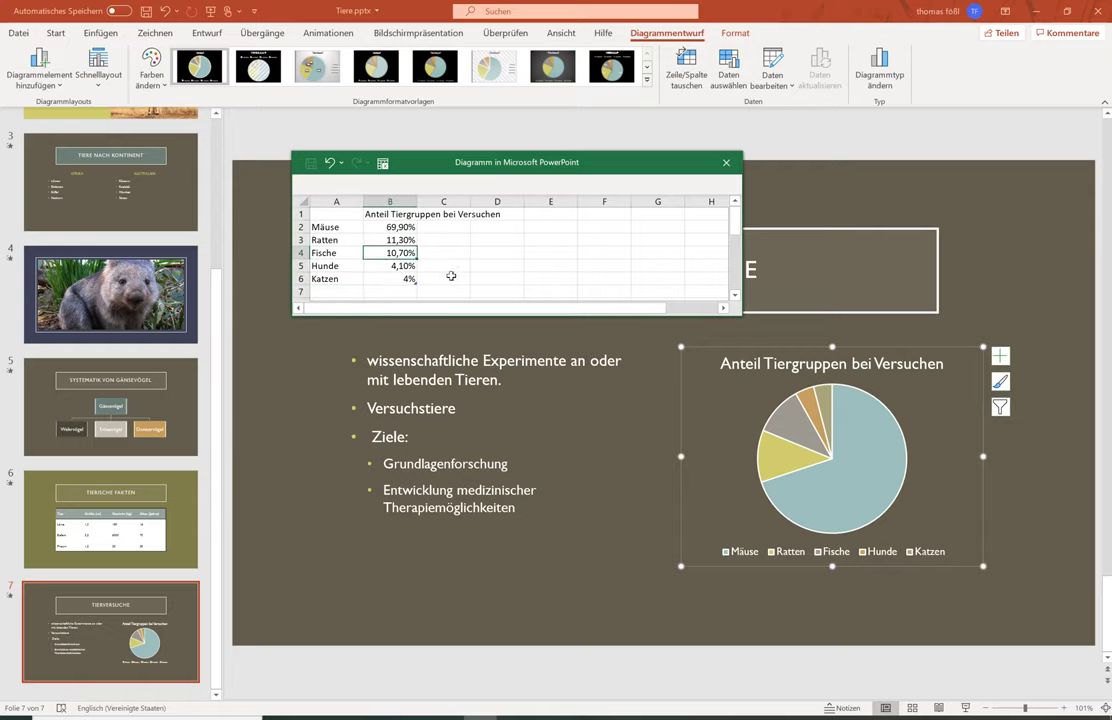
- Clear the Hunde and Katzen rows and re-enter Andere with 8,1 in row 5
drag(405, 279, 342, 267)
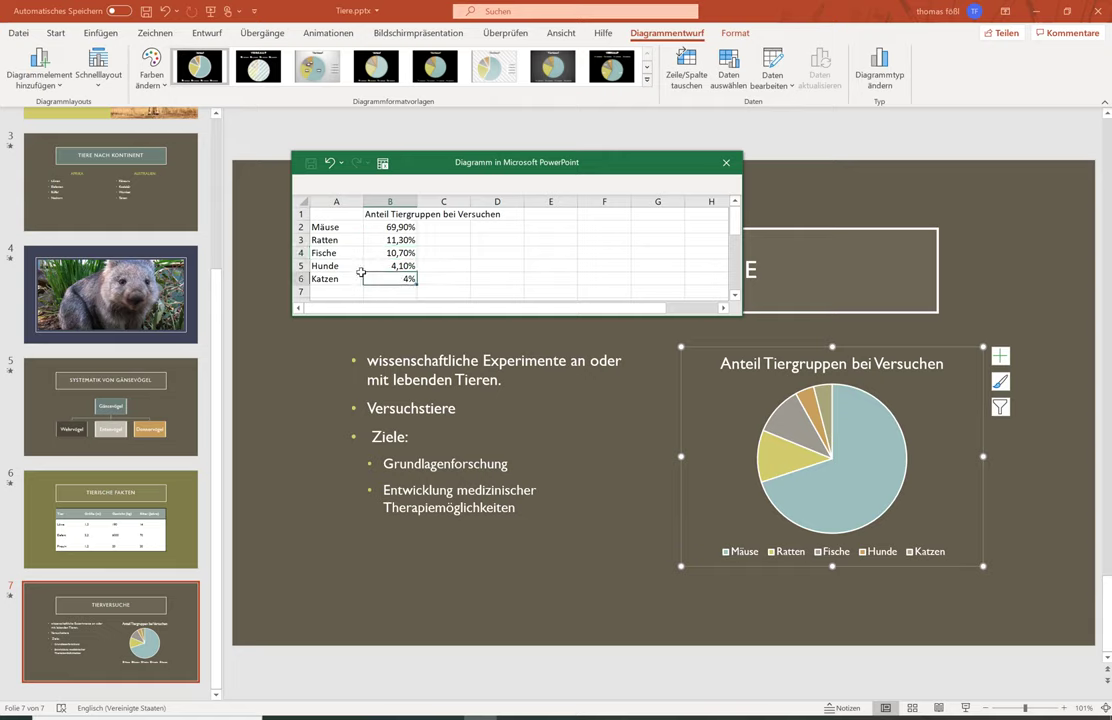
key(Delete)
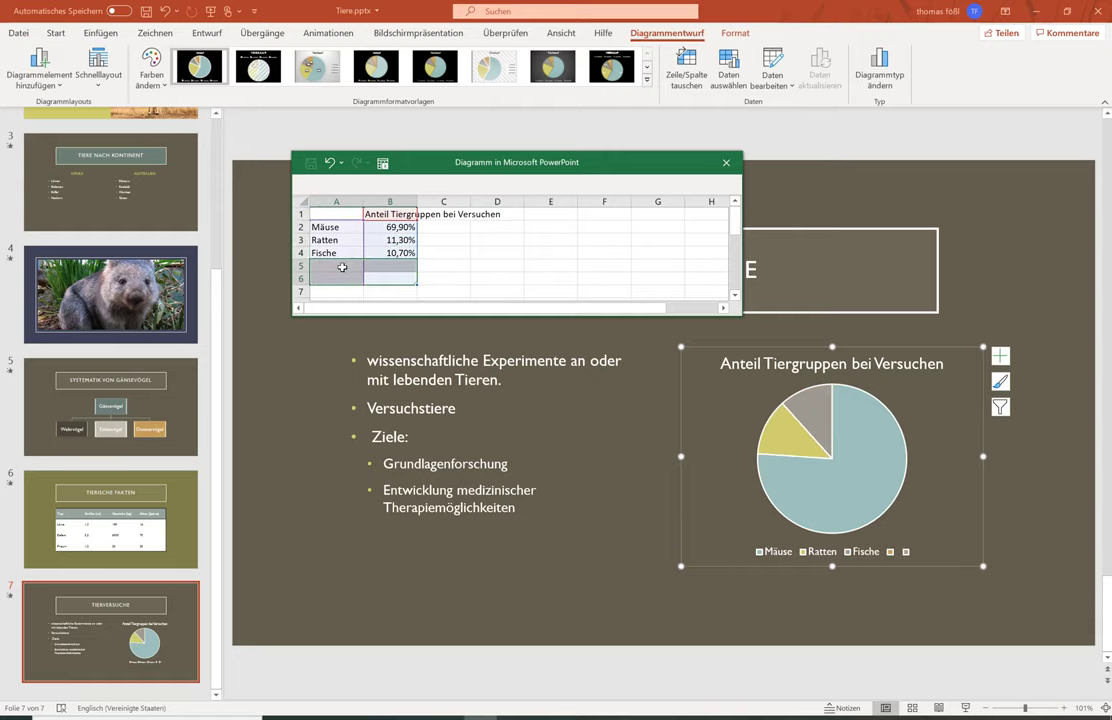
click(342, 267)
text(Andere)
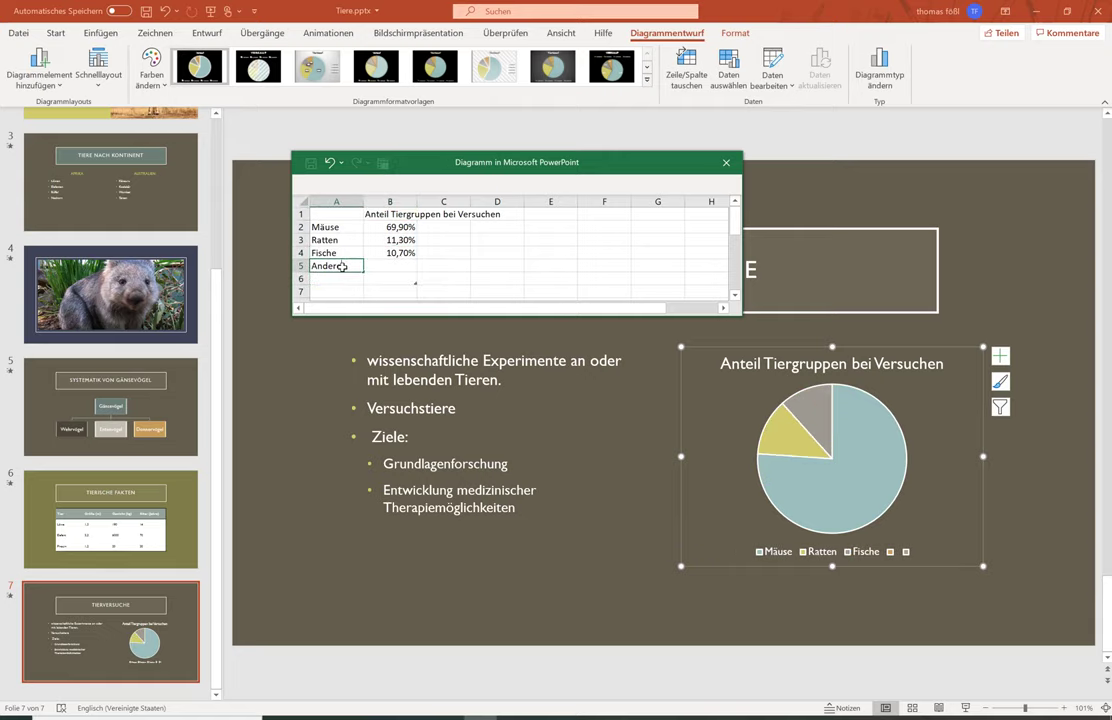
key(Tab)
text(8,1)
key(Return)
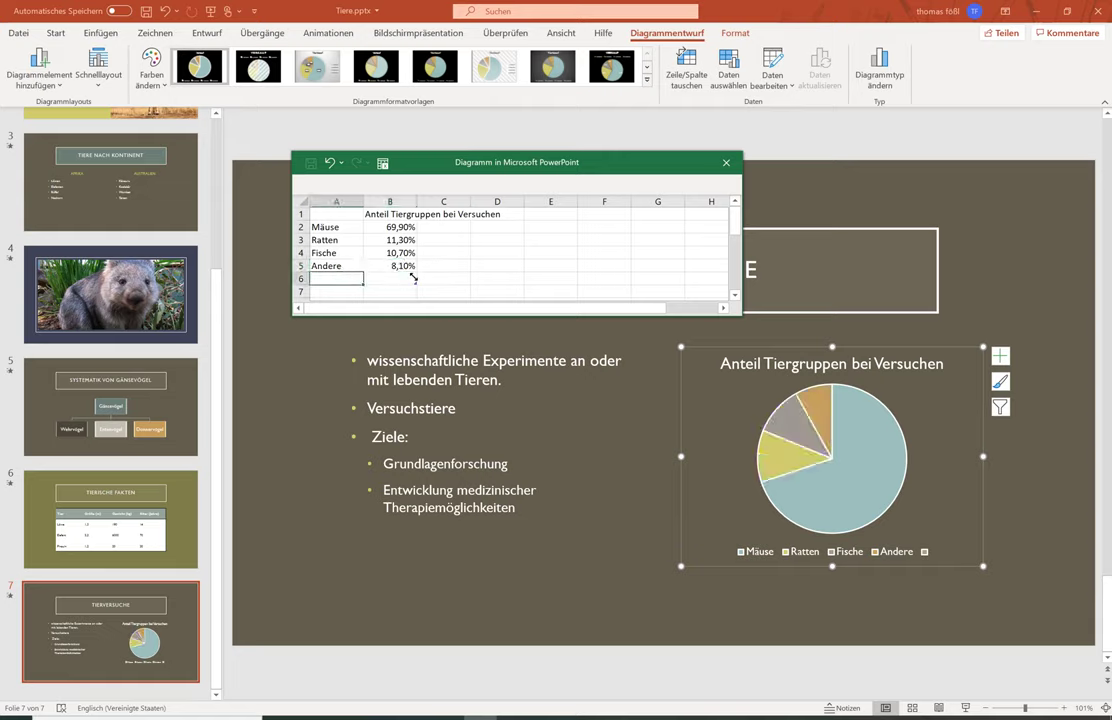
- Shrink the chart data range back to row 5 and close the data sheet
drag(414, 279, 414, 271)
click(470, 267)
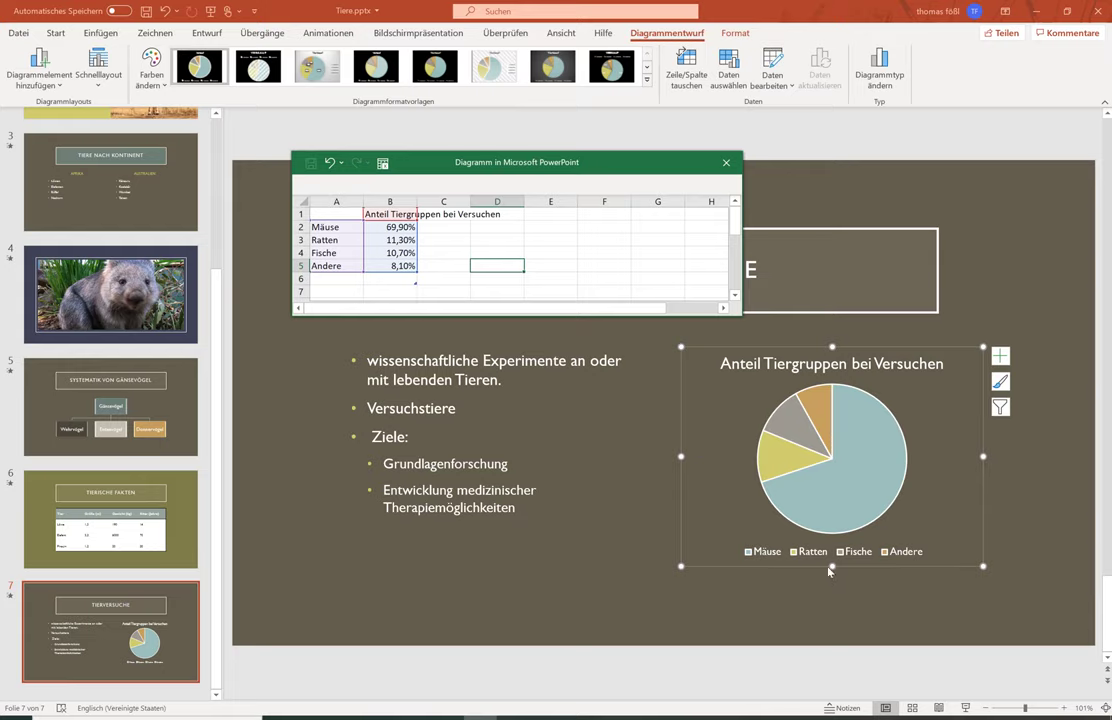
click(726, 162)
- Add percentage data labels to the pie slices with best-fit (Anpassen) placement
click(1055, 487)
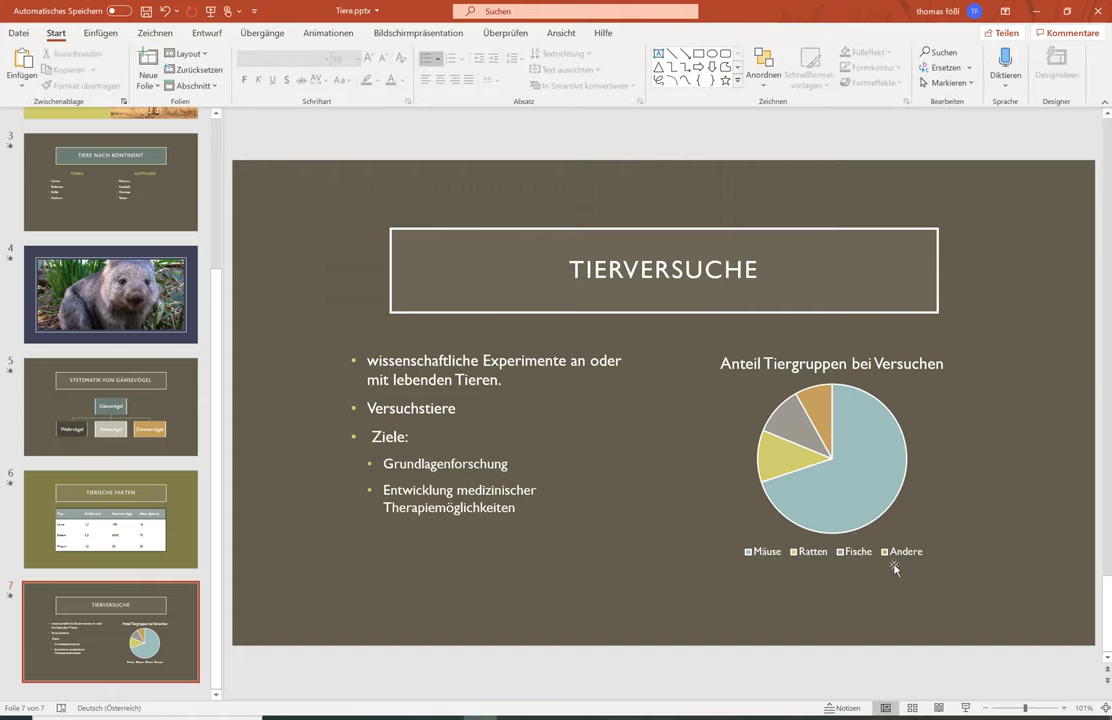
click(824, 477)
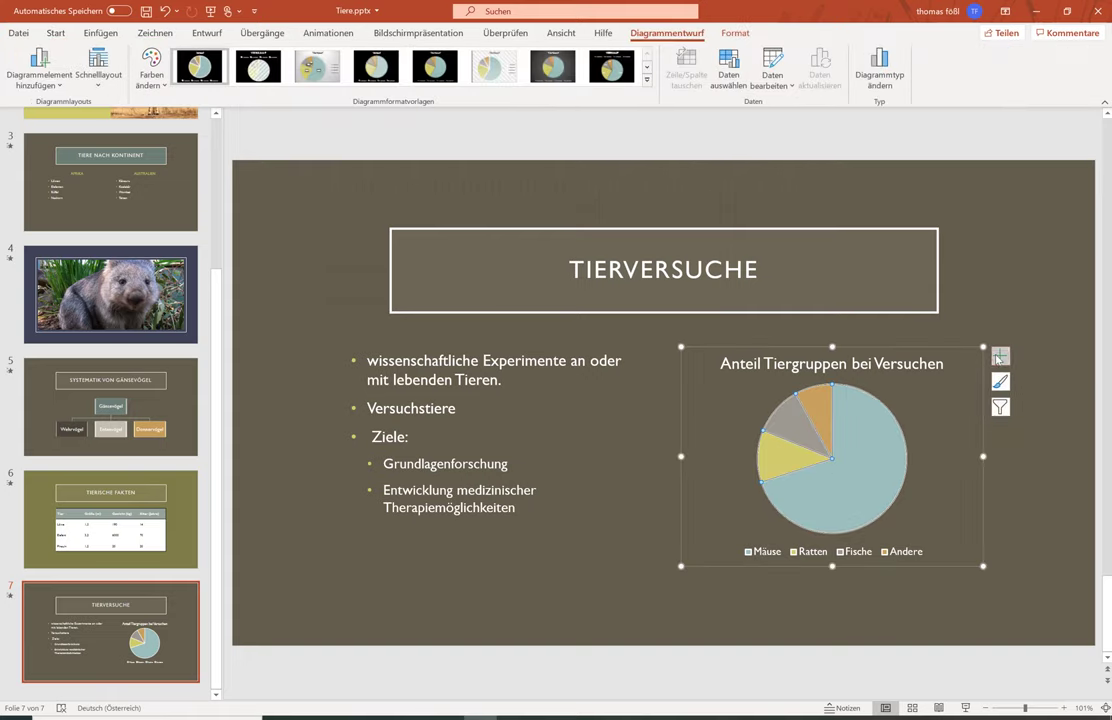
click(999, 357)
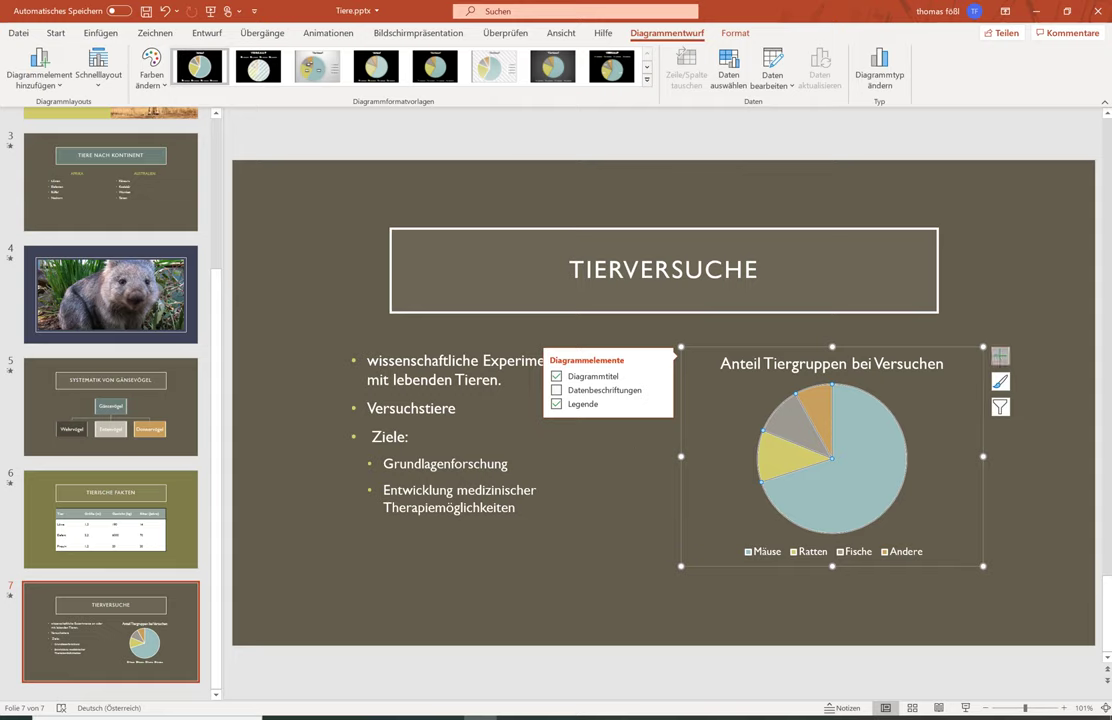
click(660, 391)
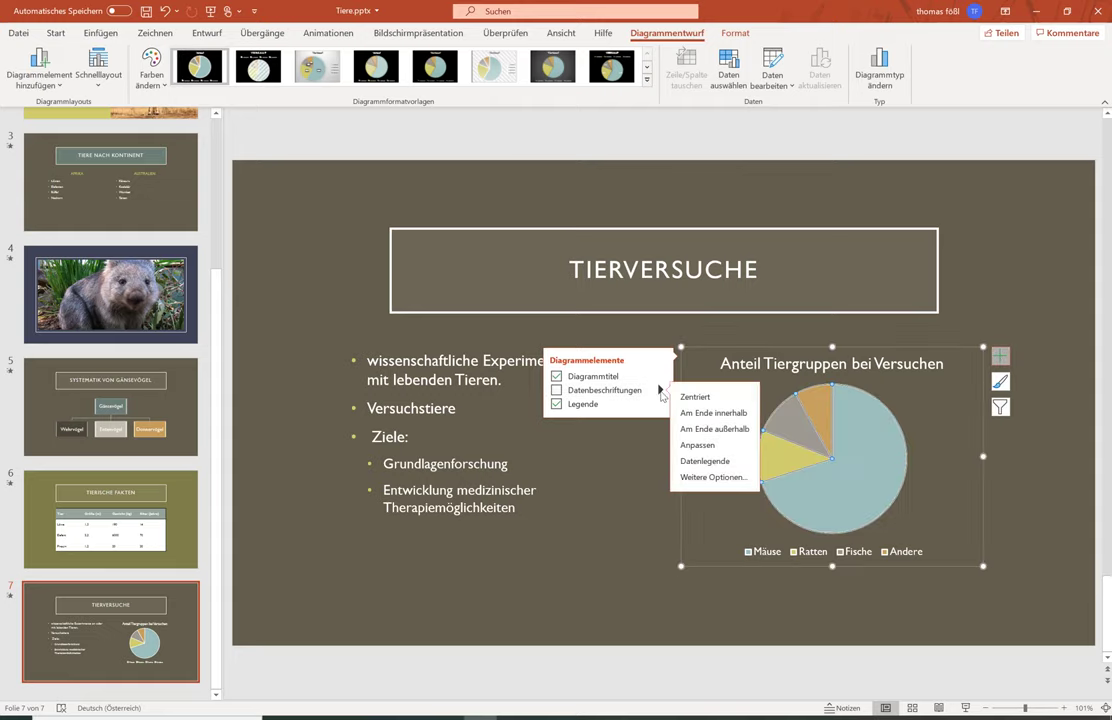
click(557, 390)
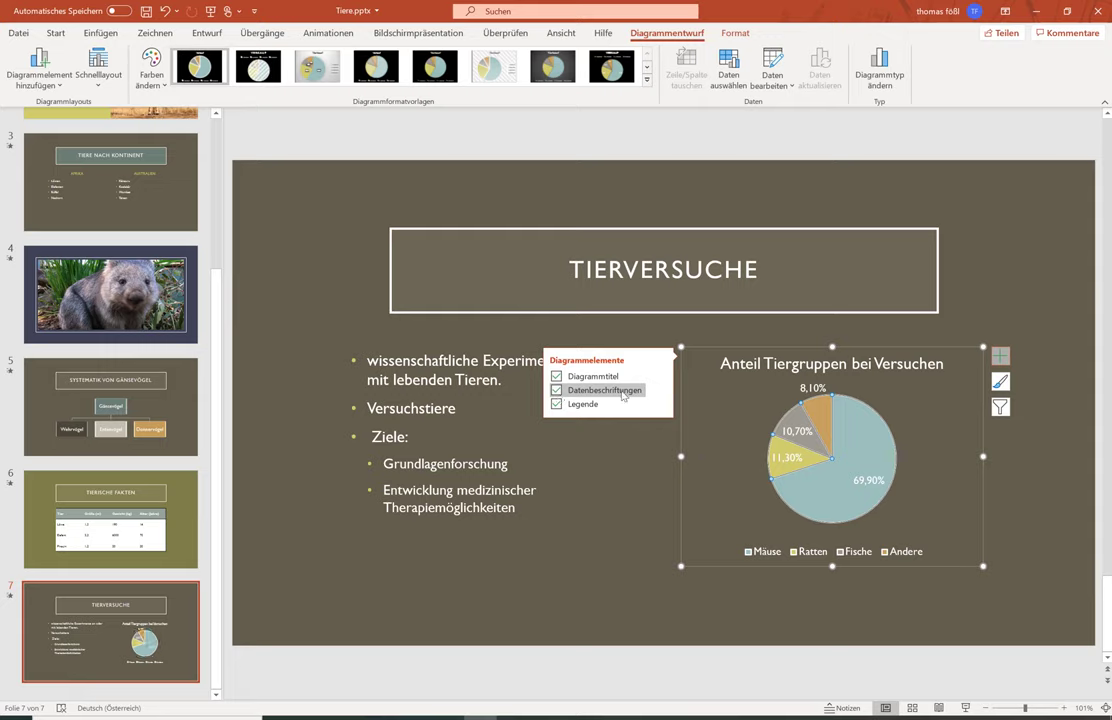
click(660, 391)
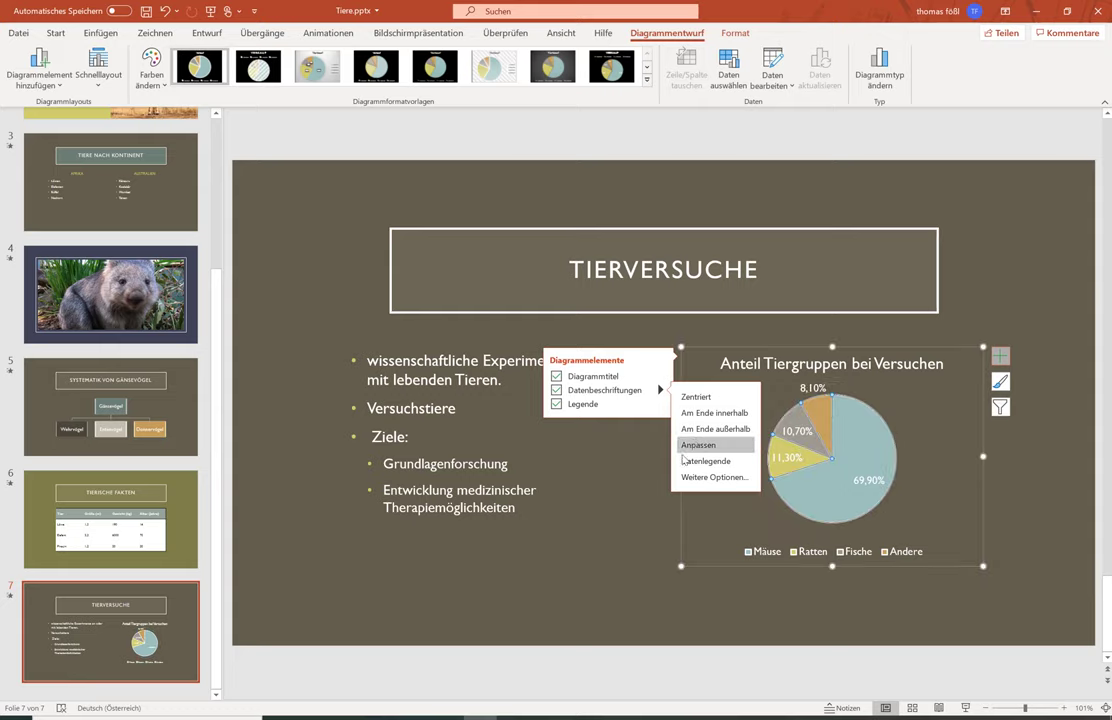
click(637, 591)
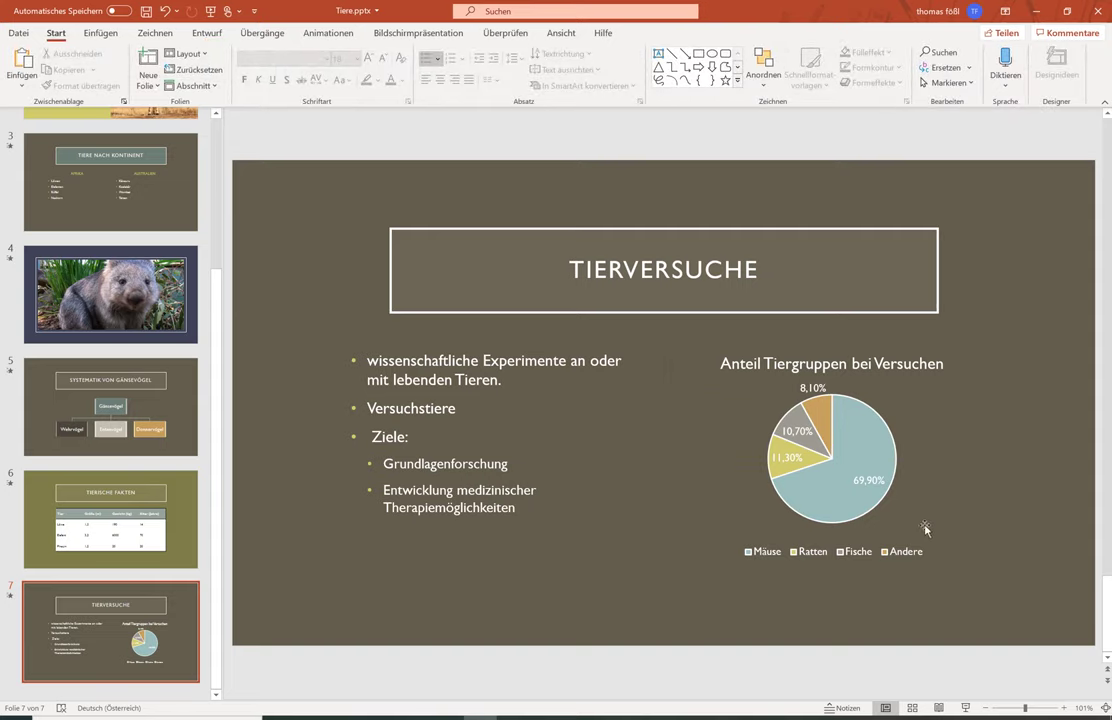
click(864, 443)
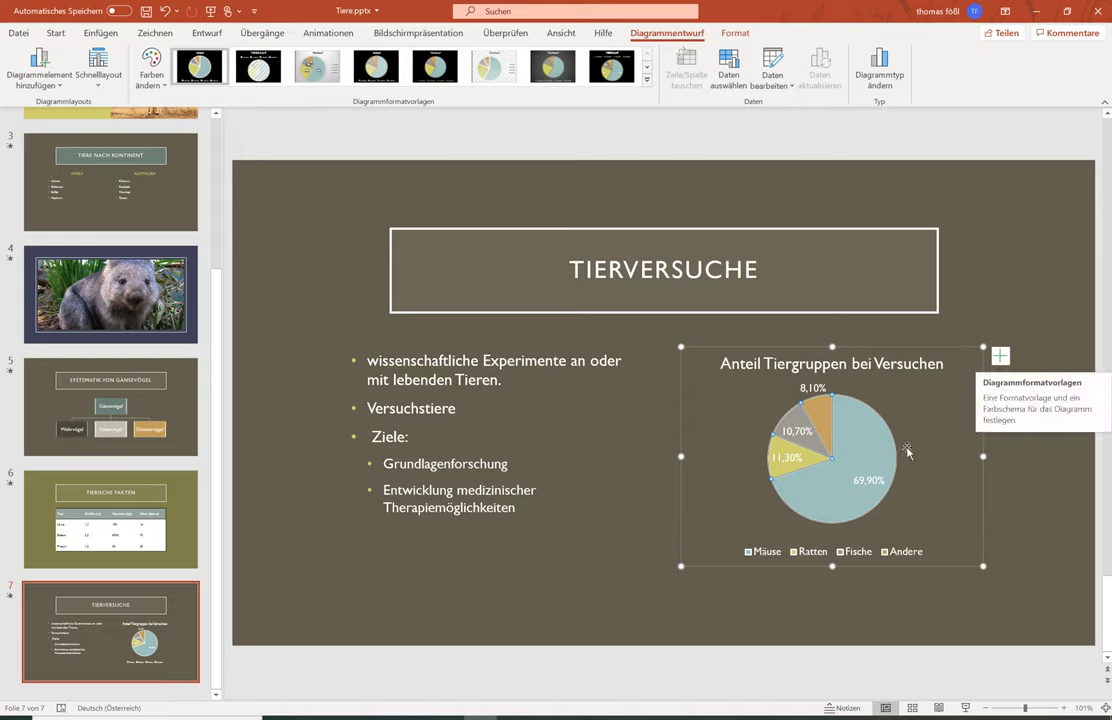
- Browse the pie chart's Chart Styles gallery and close it without applying a style
click(1001, 383)
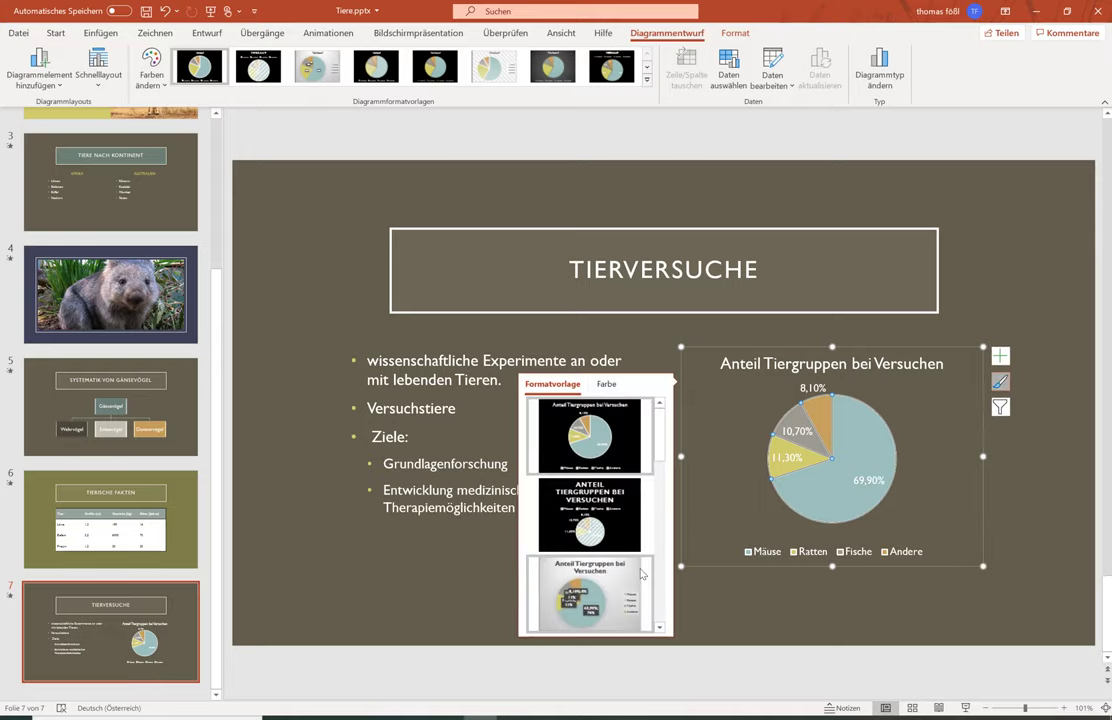
mouse_move(660, 447)
mouse_down()
mouse_move(655, 627)
mouse_move(659, 415)
mouse_up()
click(1090, 445)
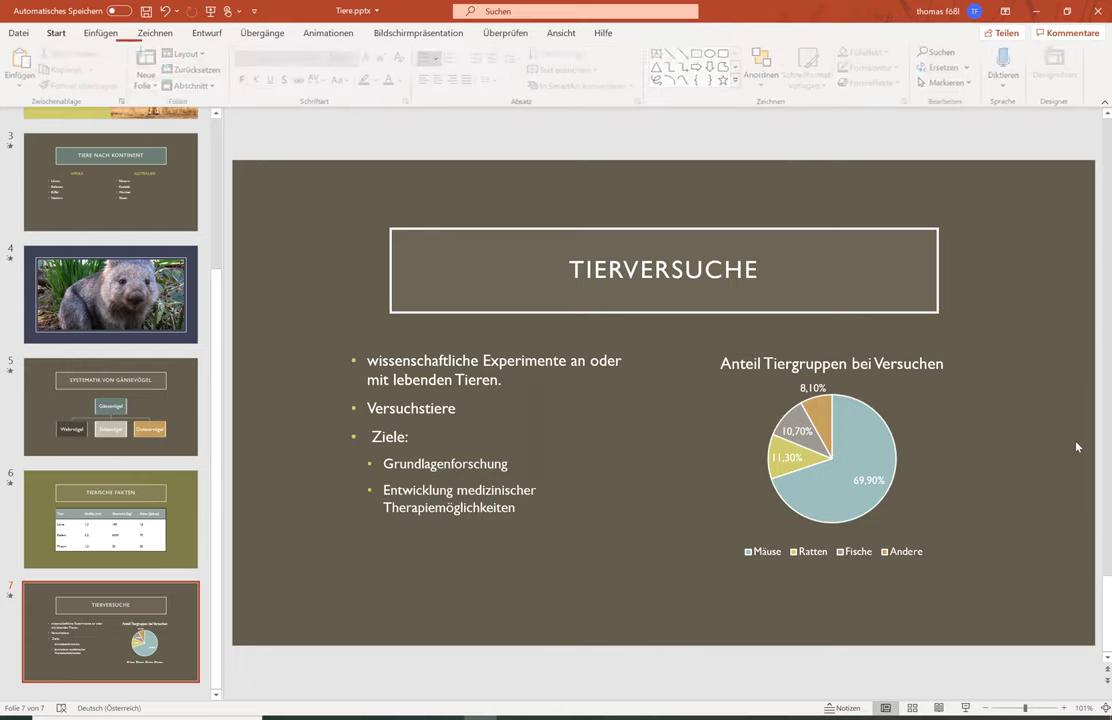
- Narrow the slide thumbnail pane so the Tierversuche slide appears larger
click(862, 438)
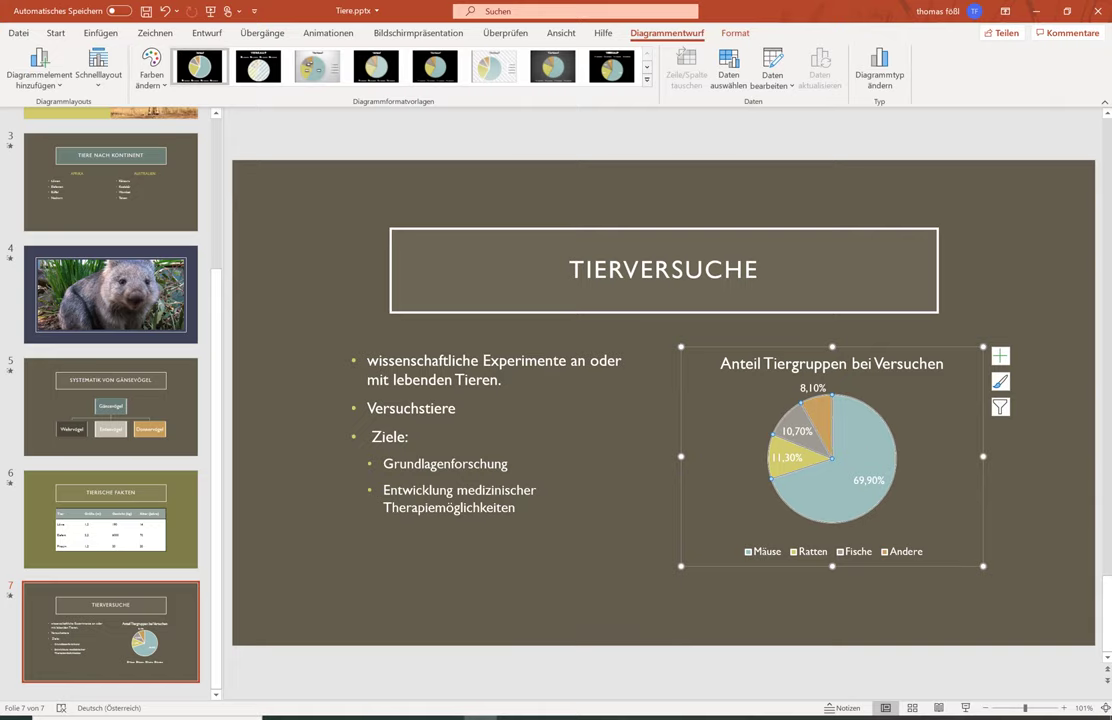
click(276, 397)
drag(223, 353, 60, 353)
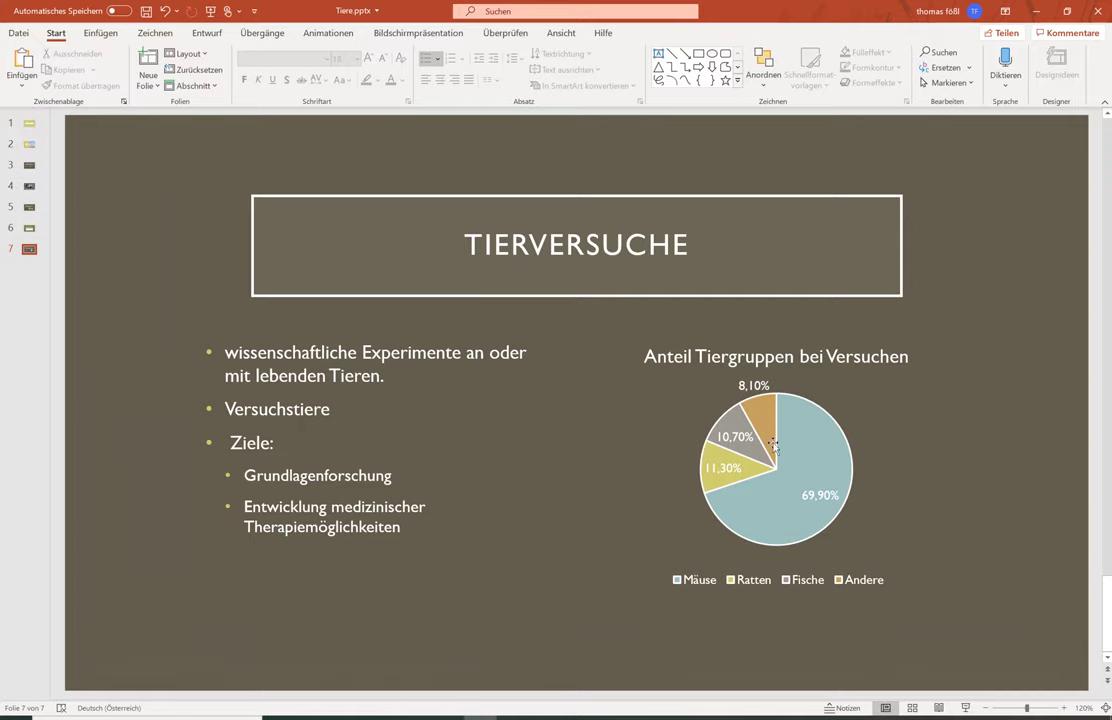
- Fill only the Mäuse slice with a dark theme colour from the Füllung options
click(805, 447)
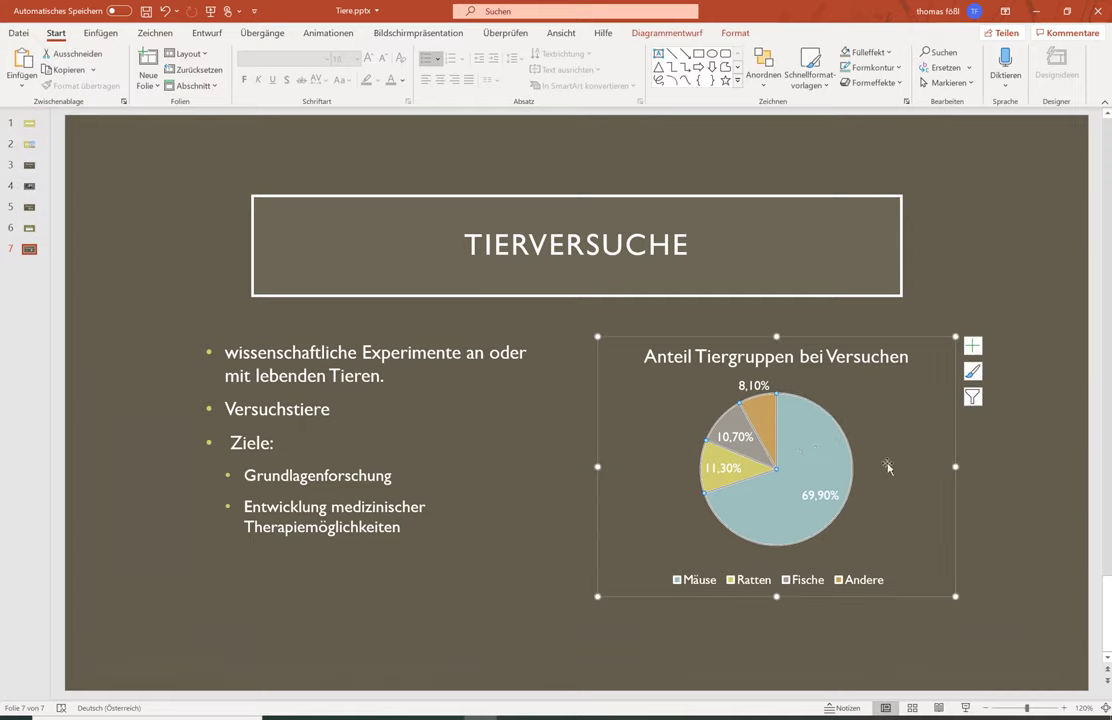
mouse_move(797, 441)
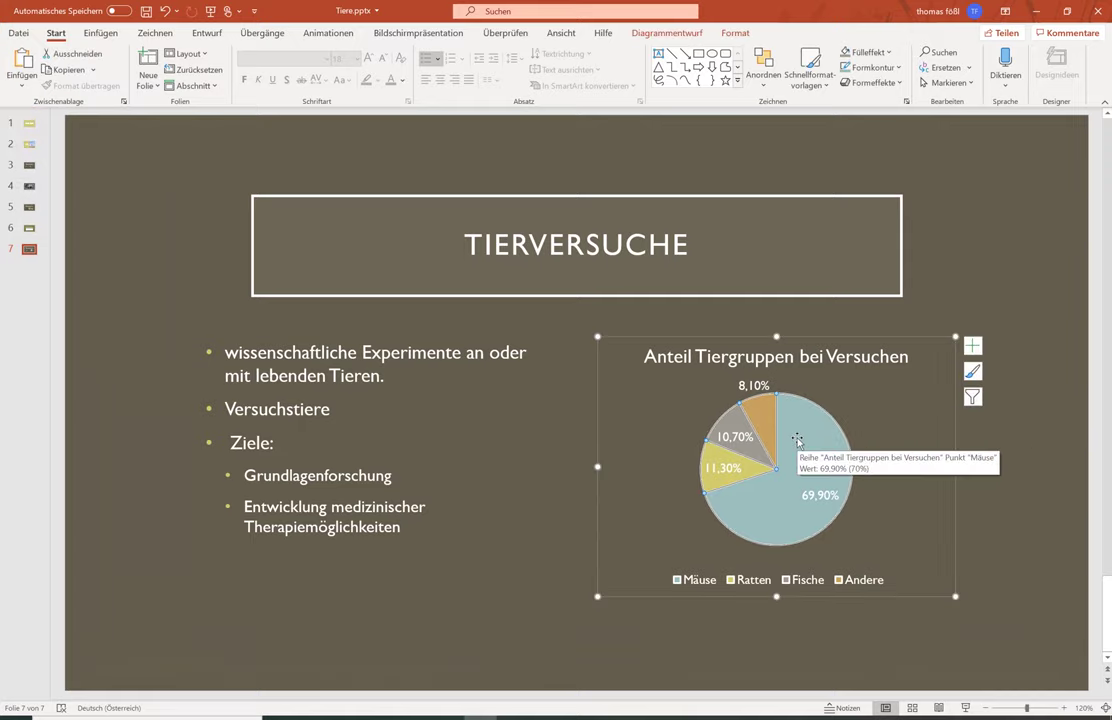
click(794, 436)
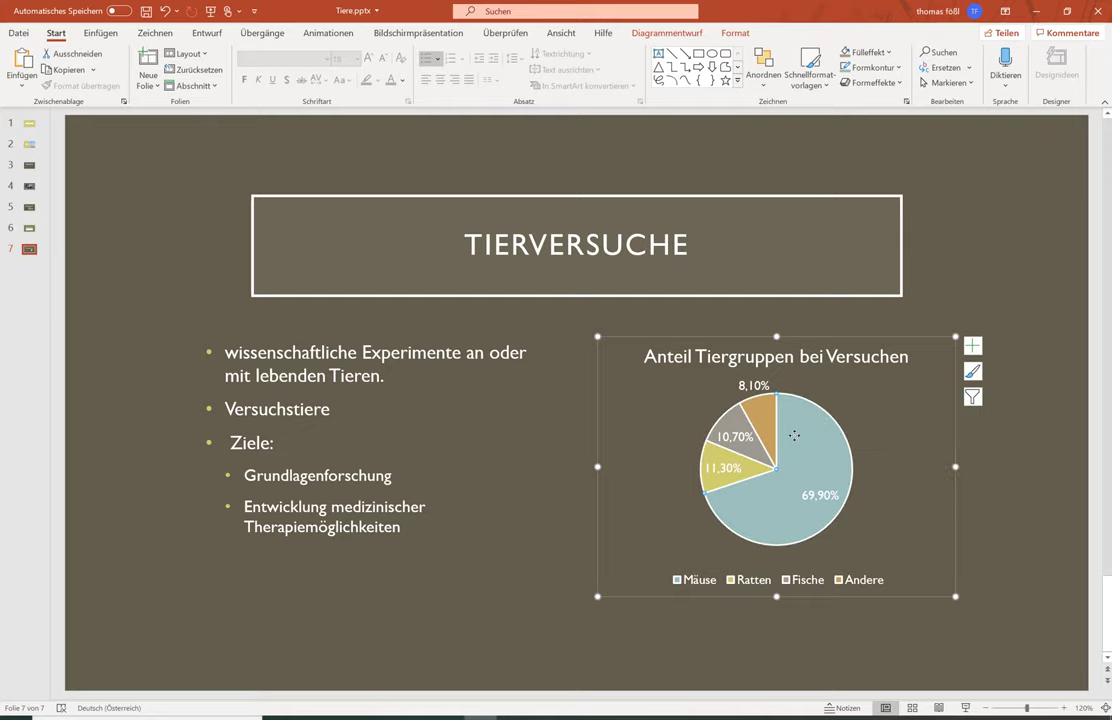
right_click(794, 436)
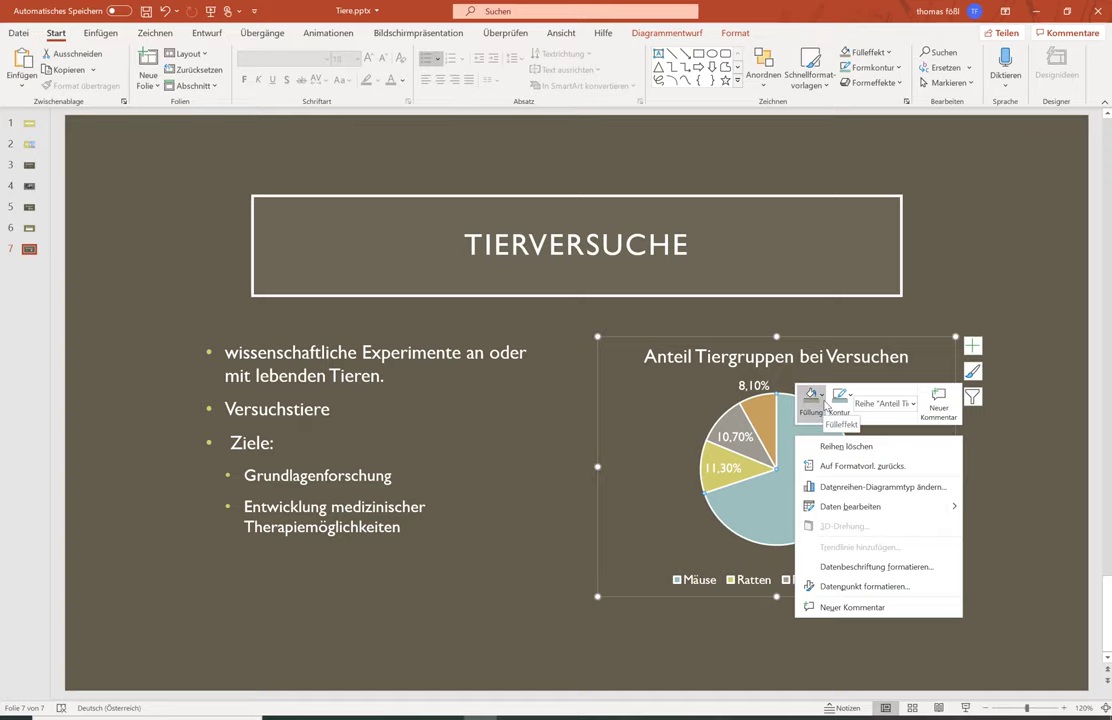
click(825, 403)
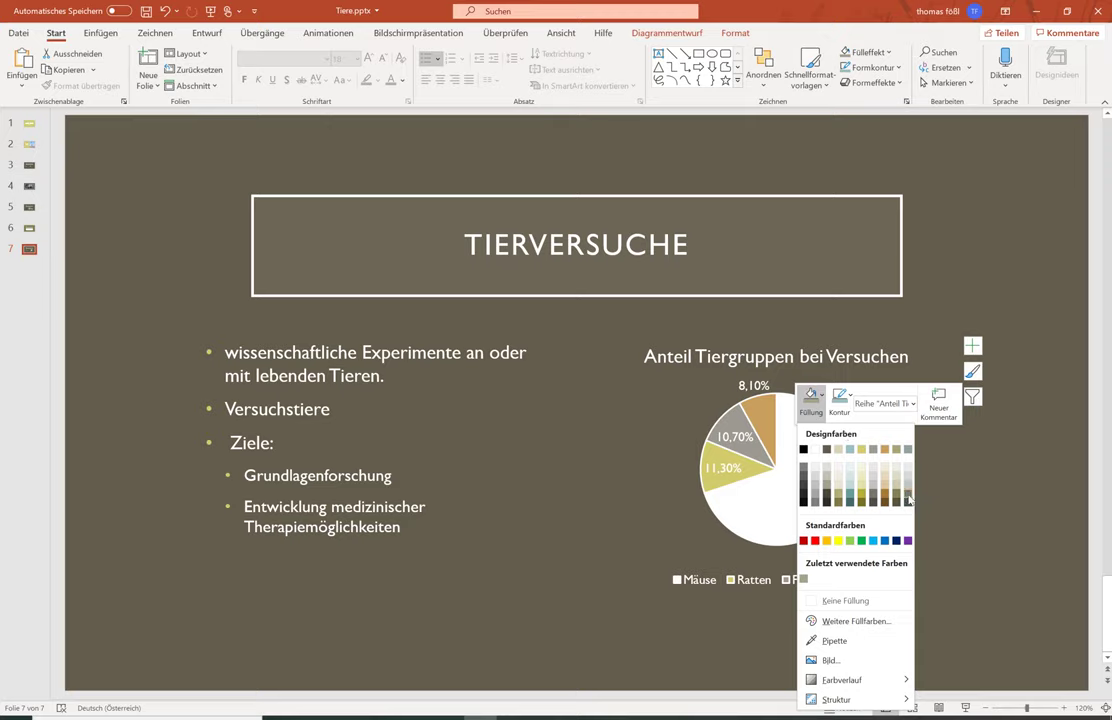
click(827, 500)
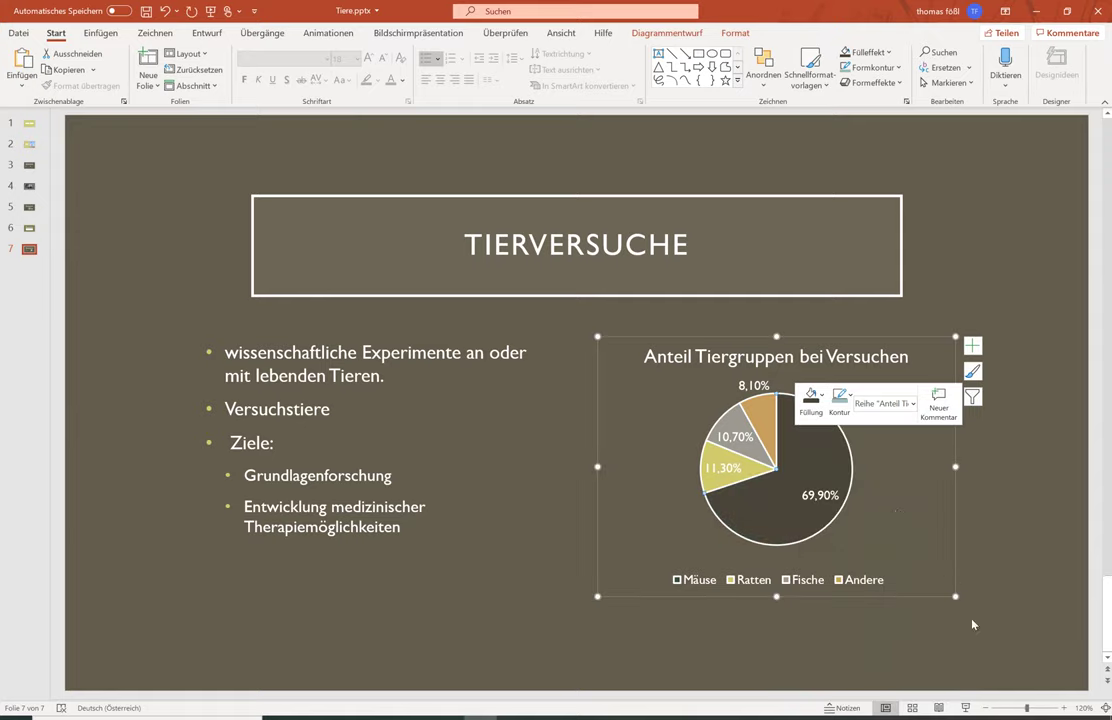
- Set the pie series' Kontur weight to 3/4 pt so the slices get a thin outline
right_click(821, 463)
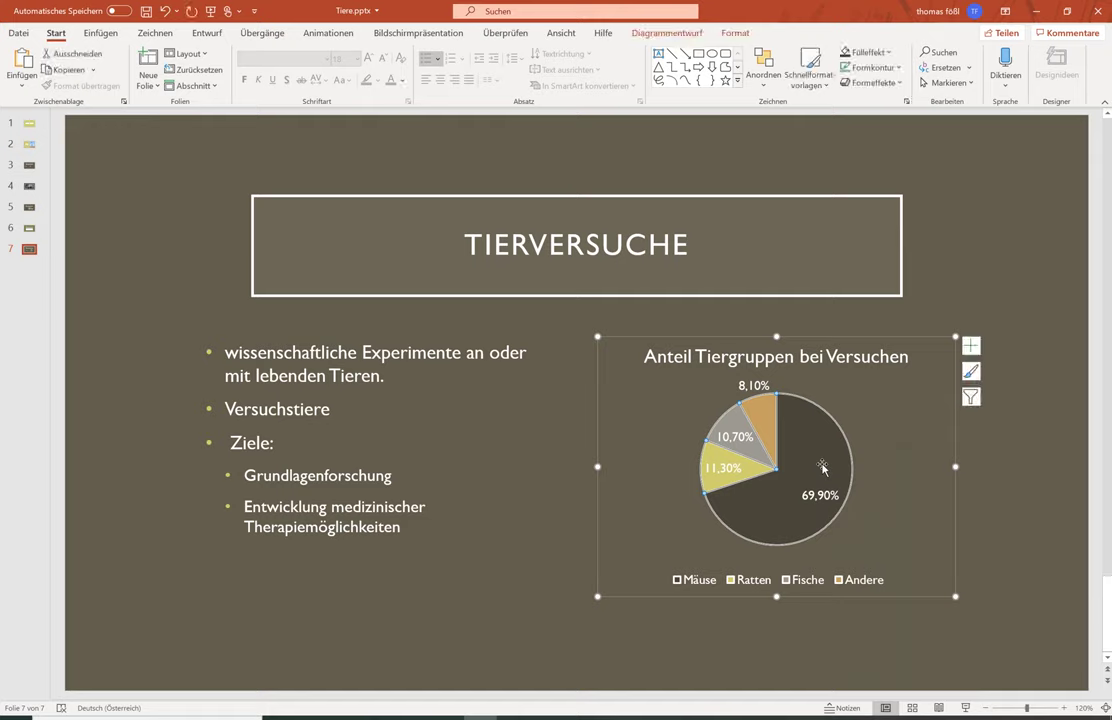
click(801, 462)
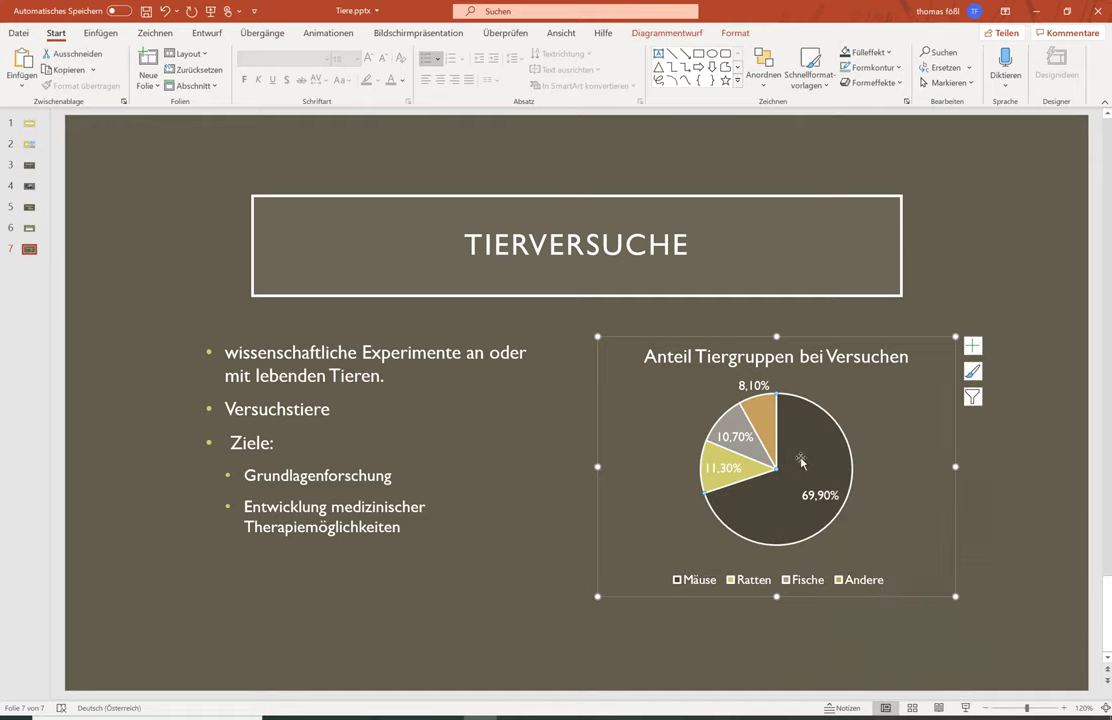
click(1033, 511)
click(826, 454)
click(726, 430)
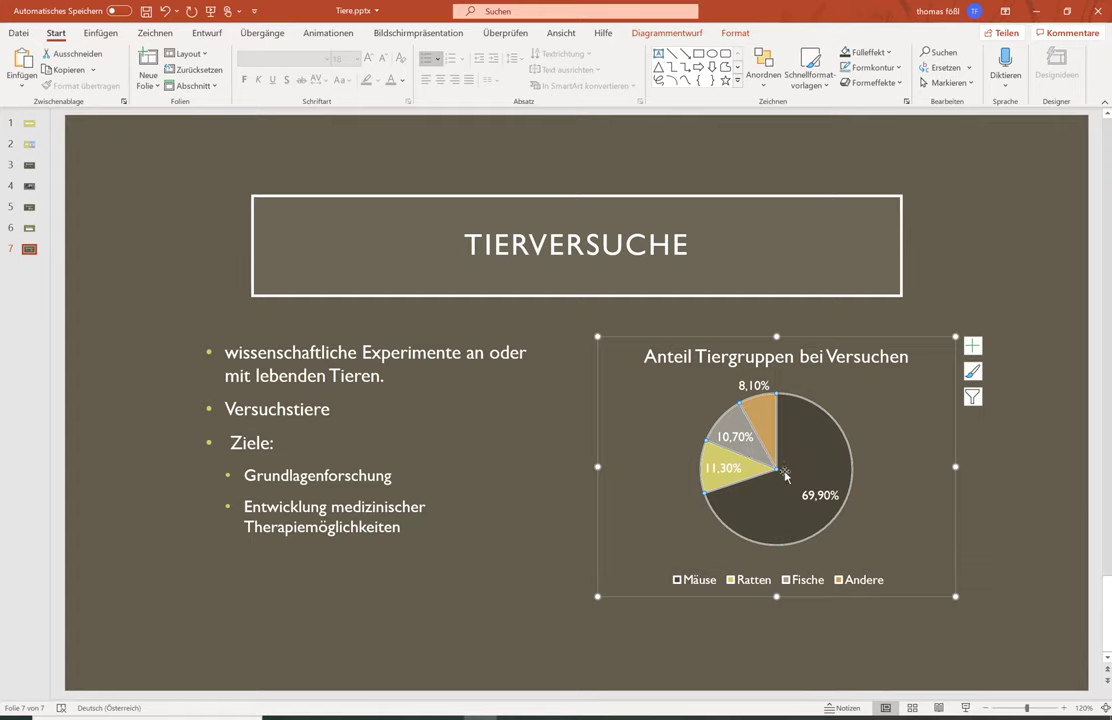
right_click(812, 432)
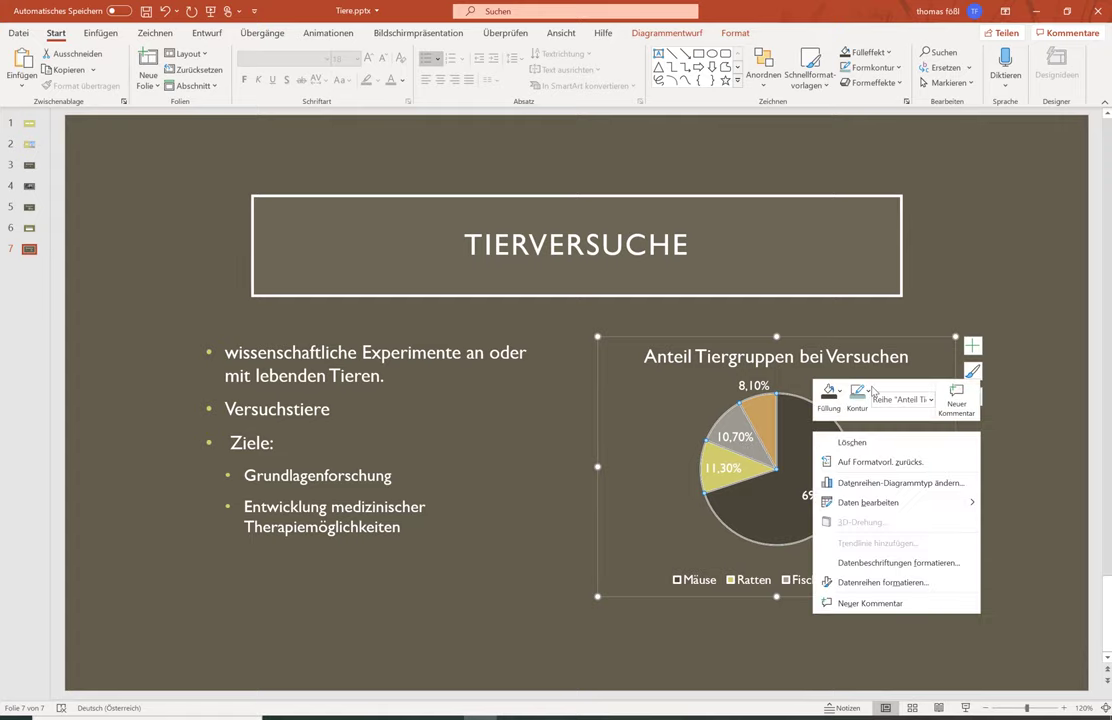
click(857, 394)
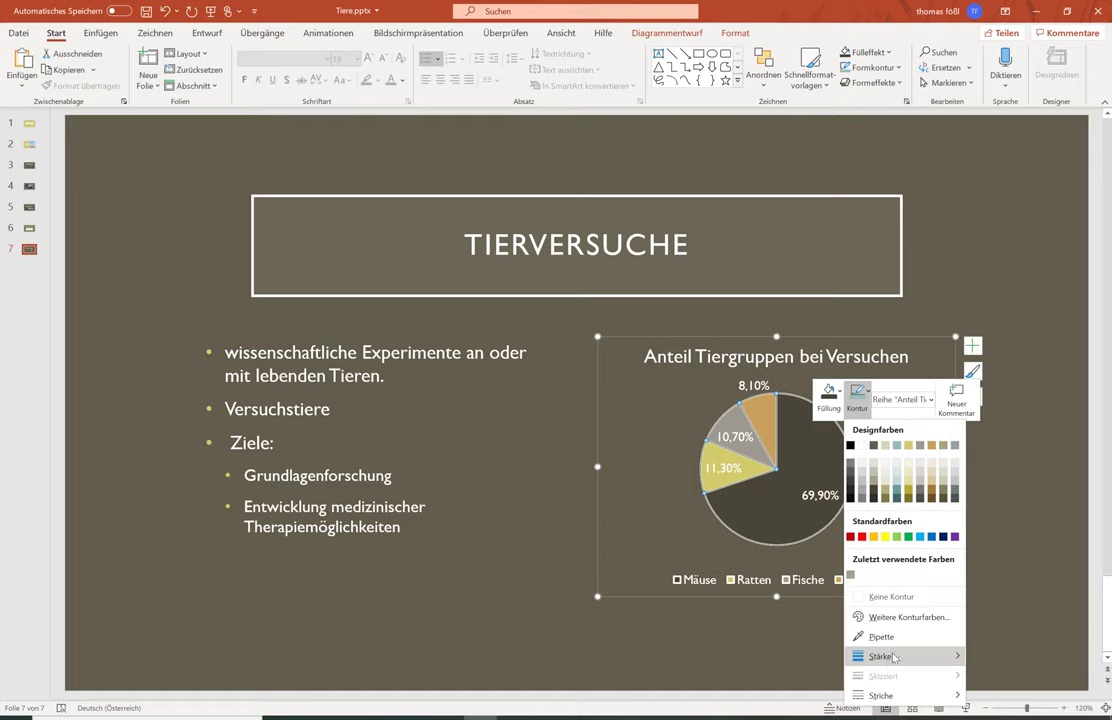
mouse_move(885, 656)
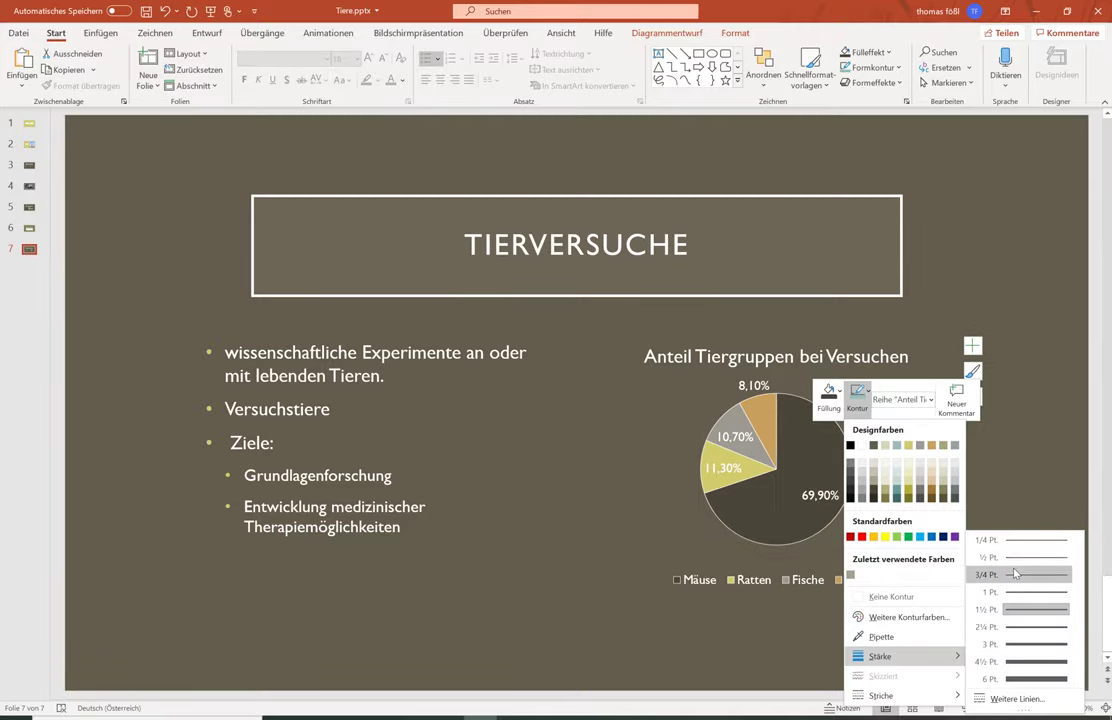
click(1015, 573)
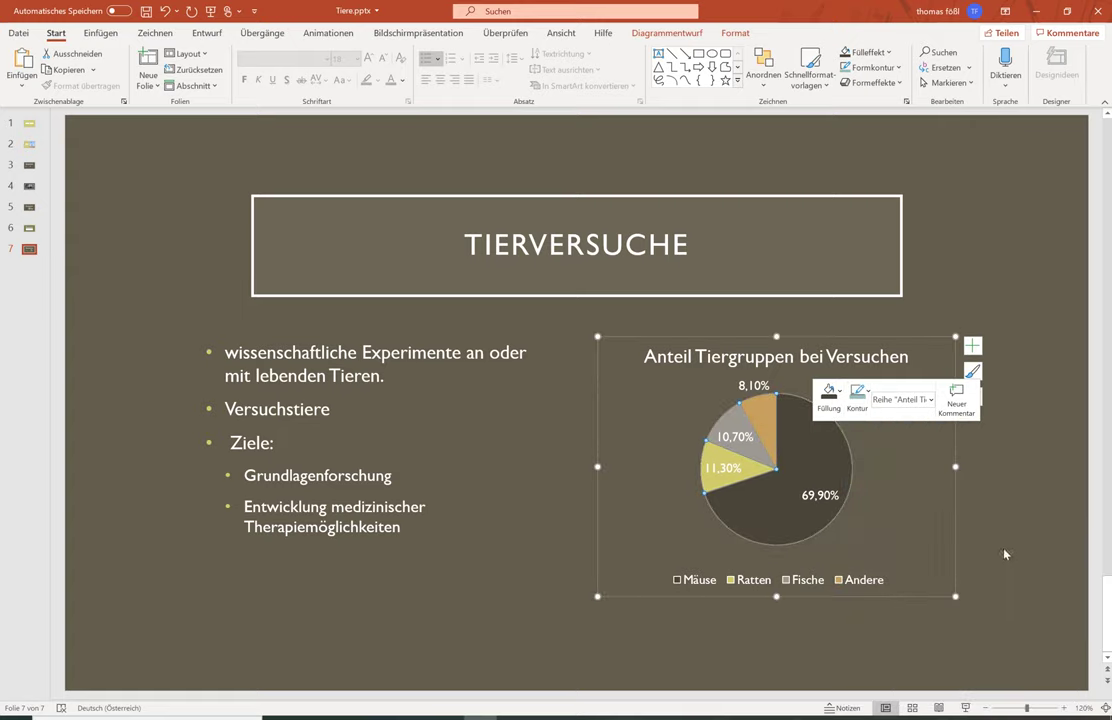
click(1008, 497)
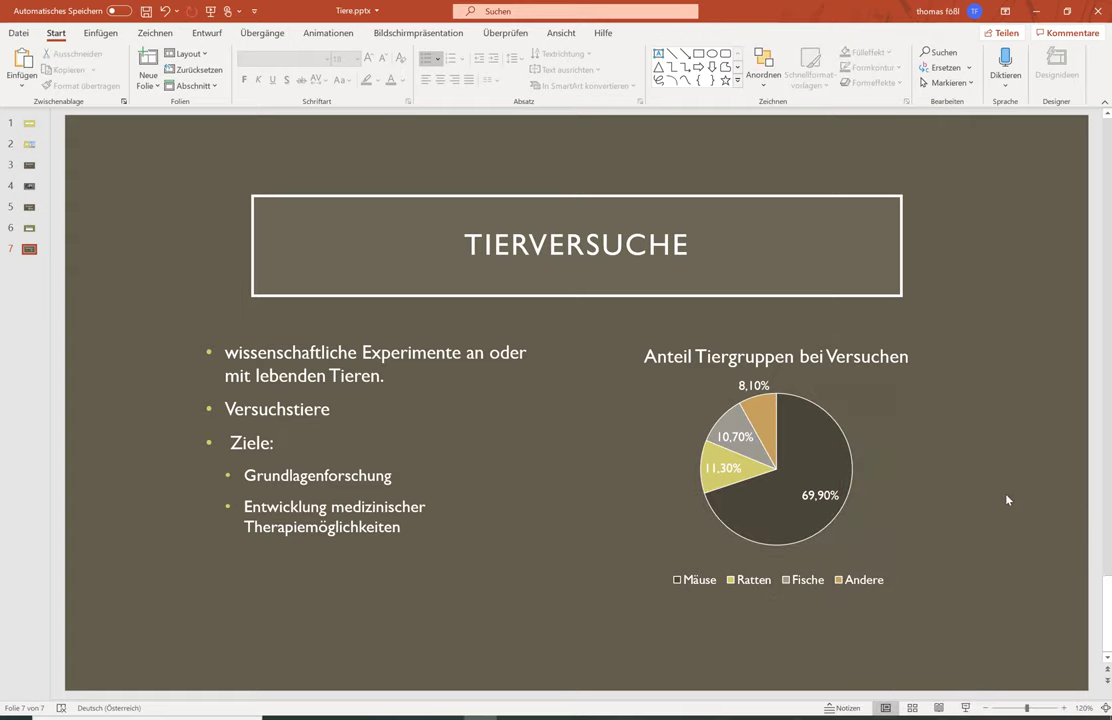
- Set the pie chart's percentage data labels to 9 pt
click(794, 434)
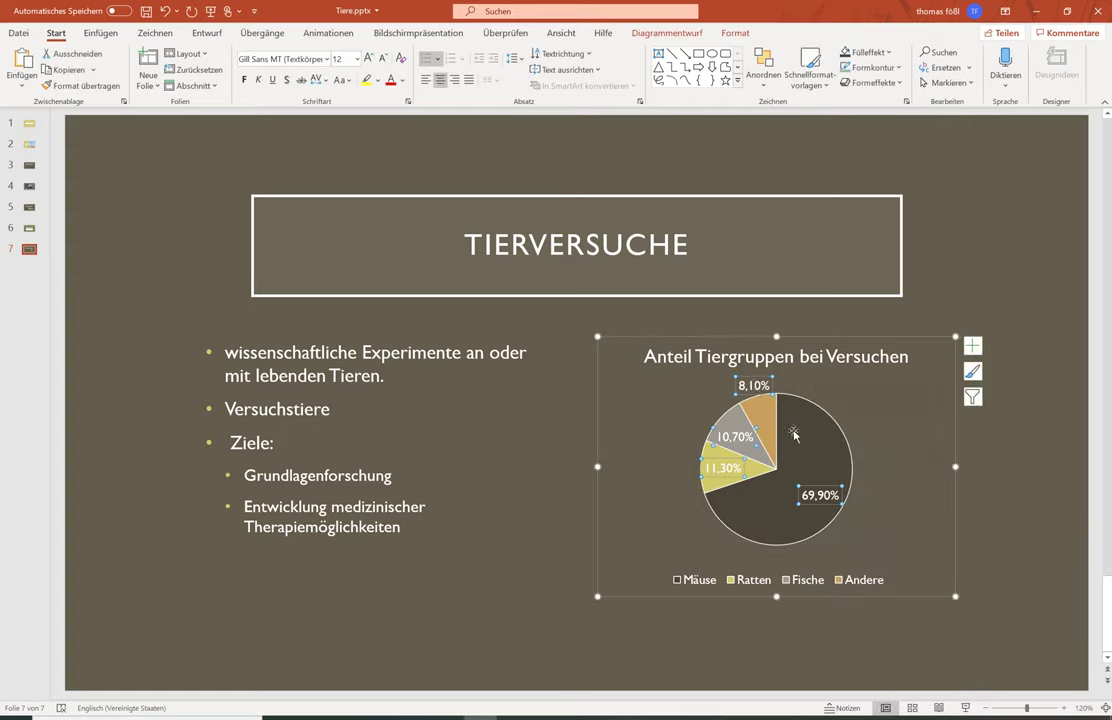
right_click(792, 432)
key(Escape)
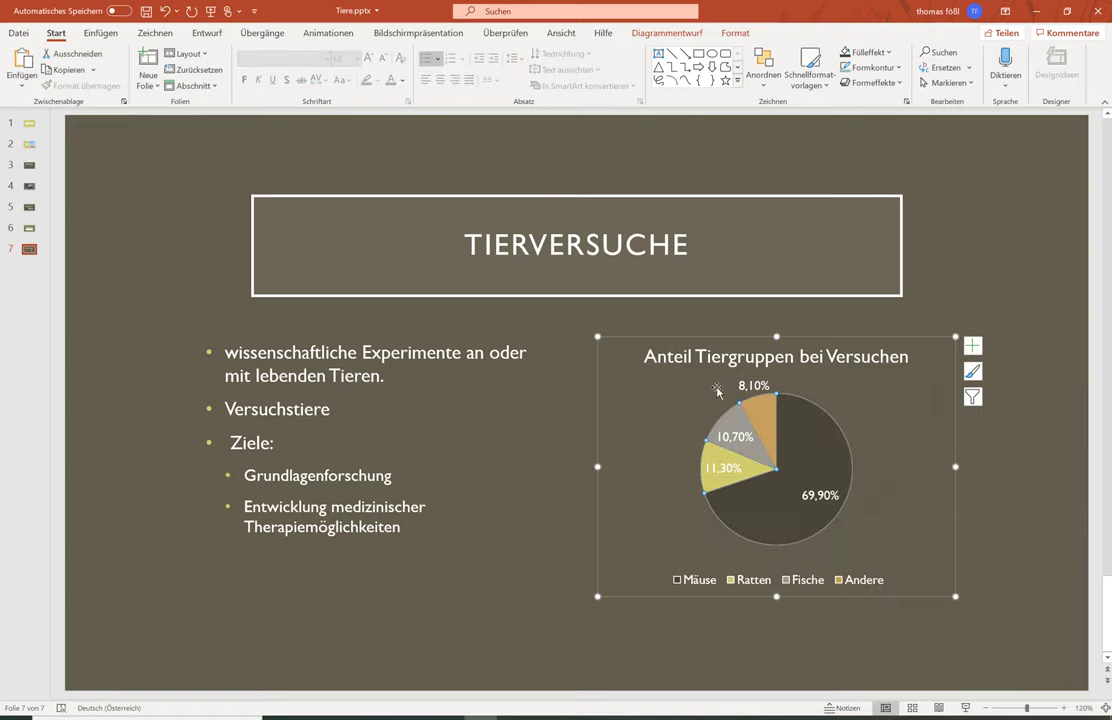
click(750, 386)
right_click(760, 387)
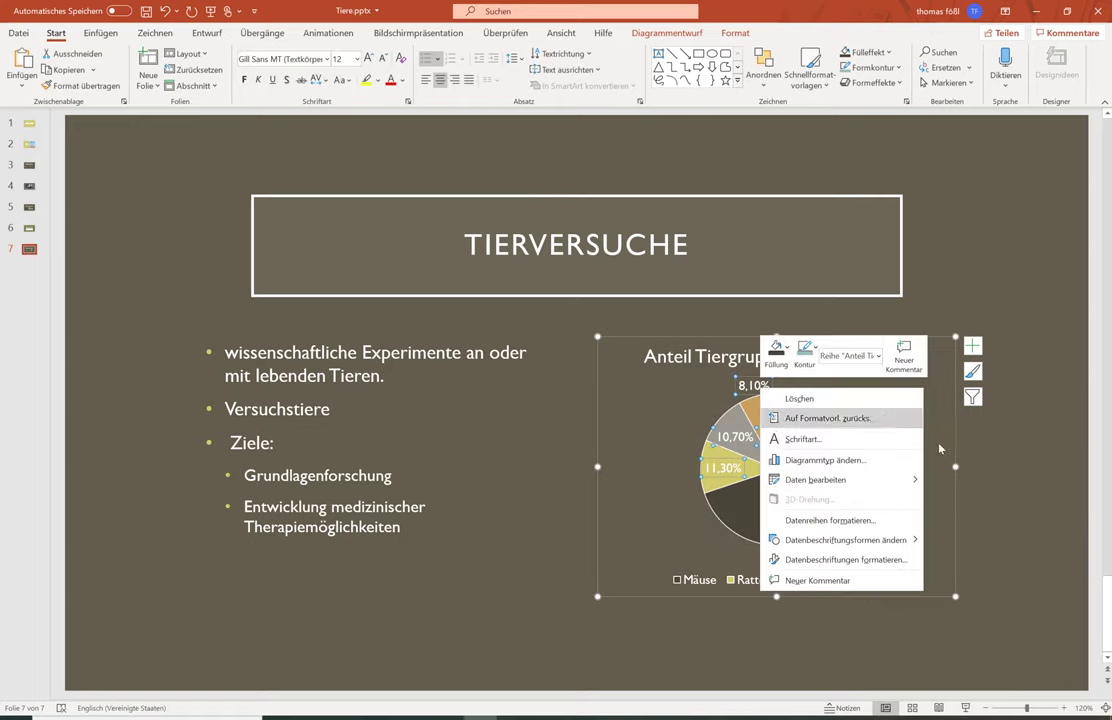
click(357, 59)
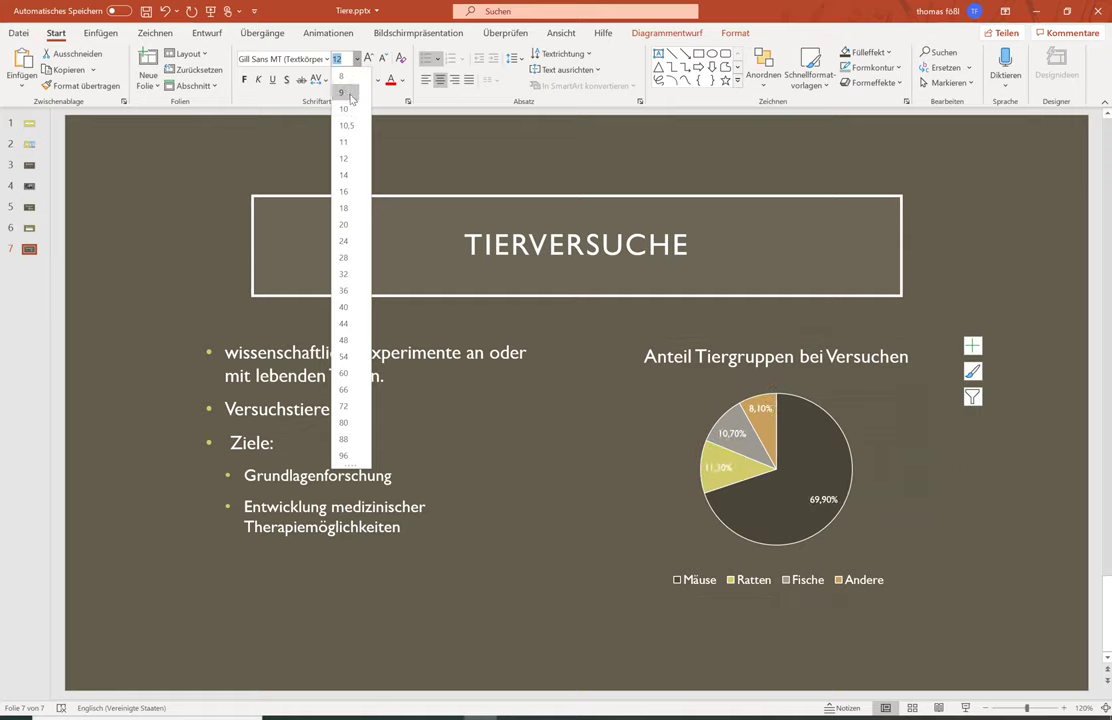
click(343, 92)
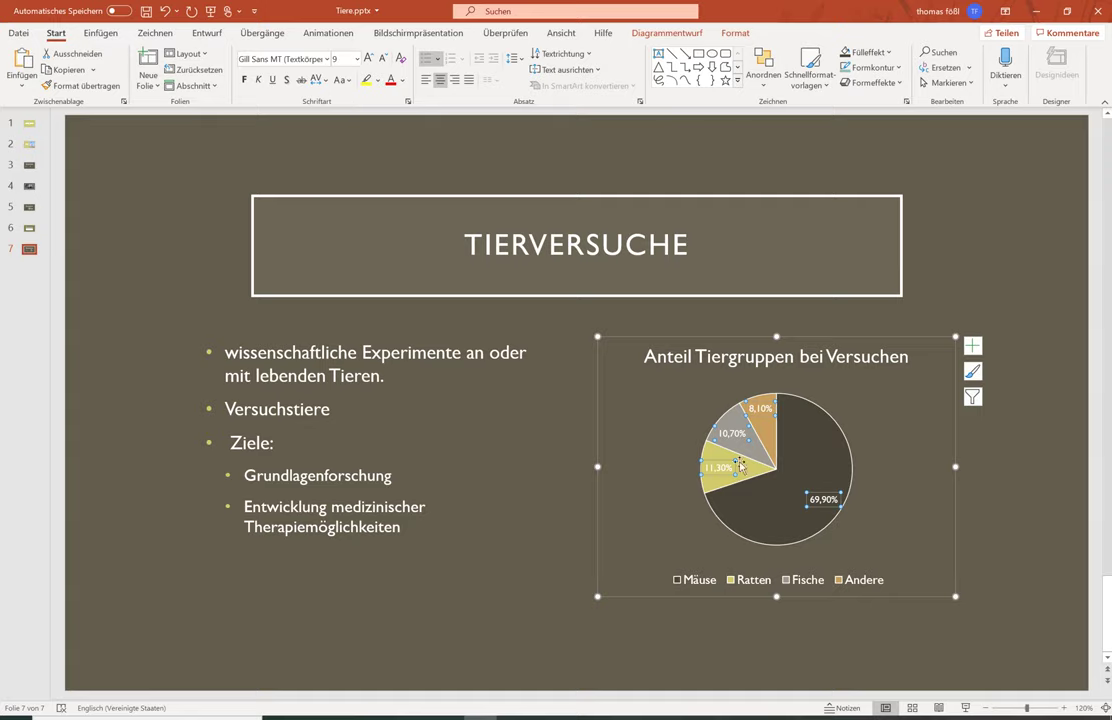
- Set the chart legend's font size to 10.5 pt
click(705, 588)
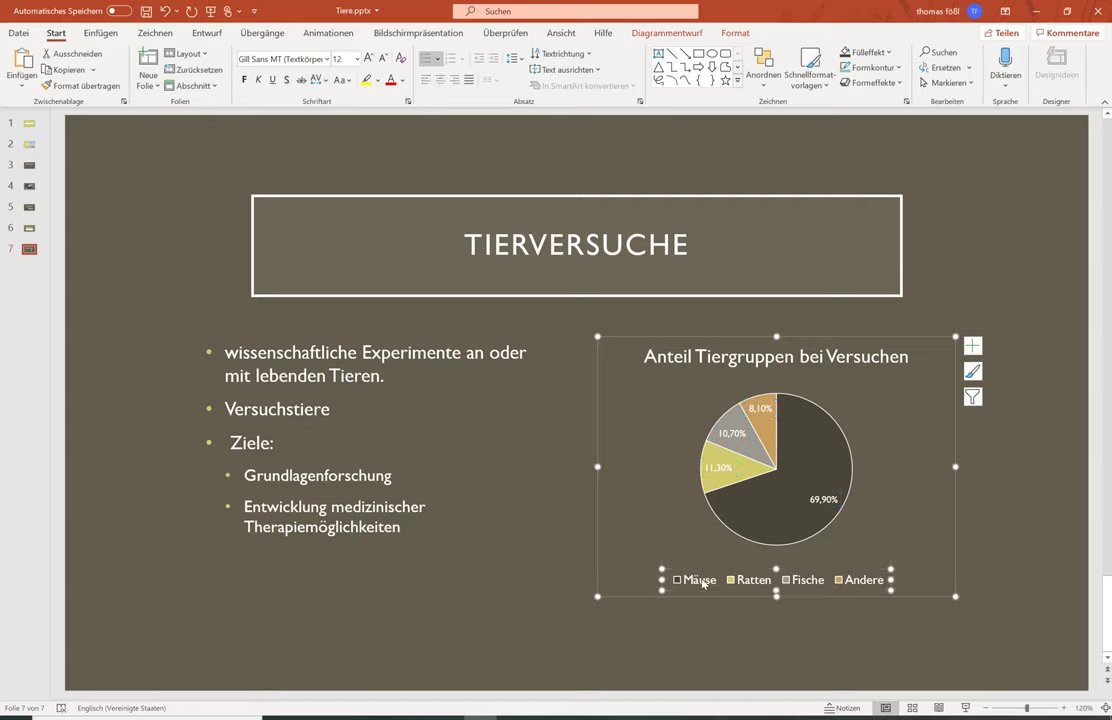
click(382, 59)
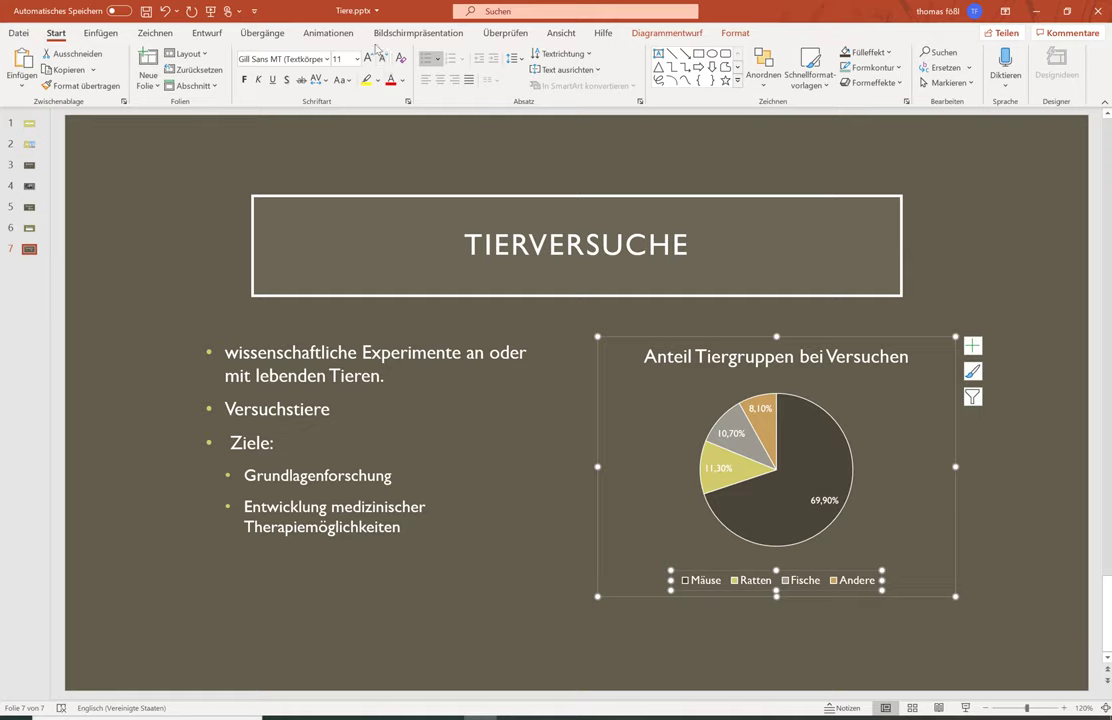
click(367, 62)
click(340, 59)
text(10.5)
key(Return)
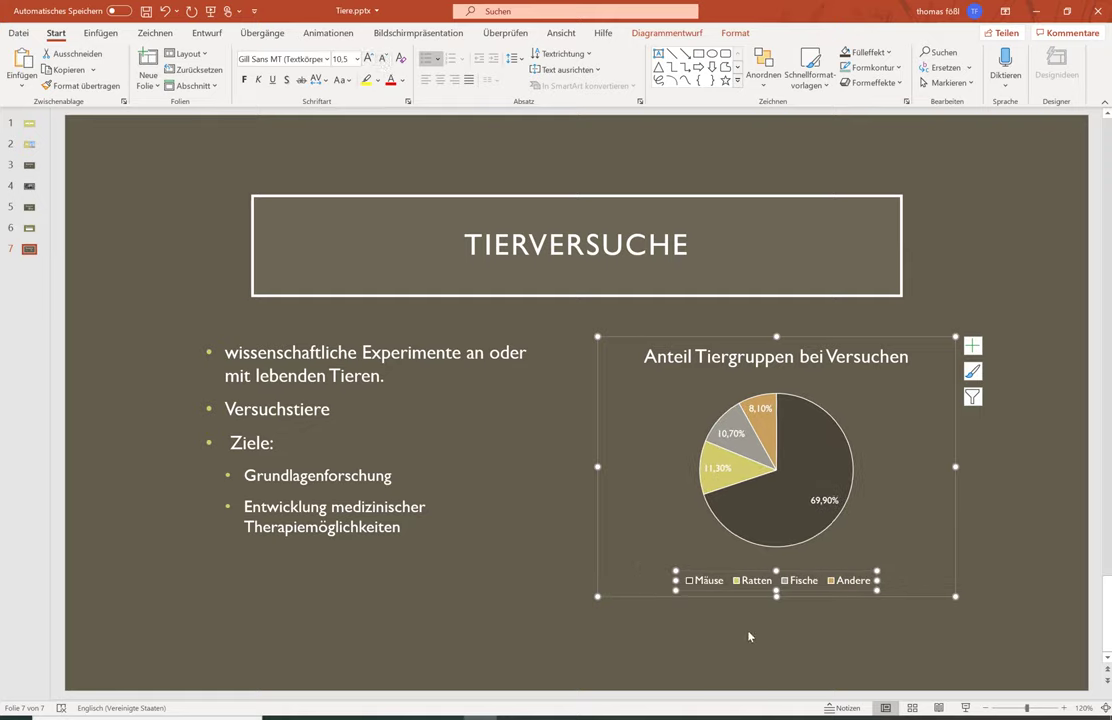
click(667, 670)
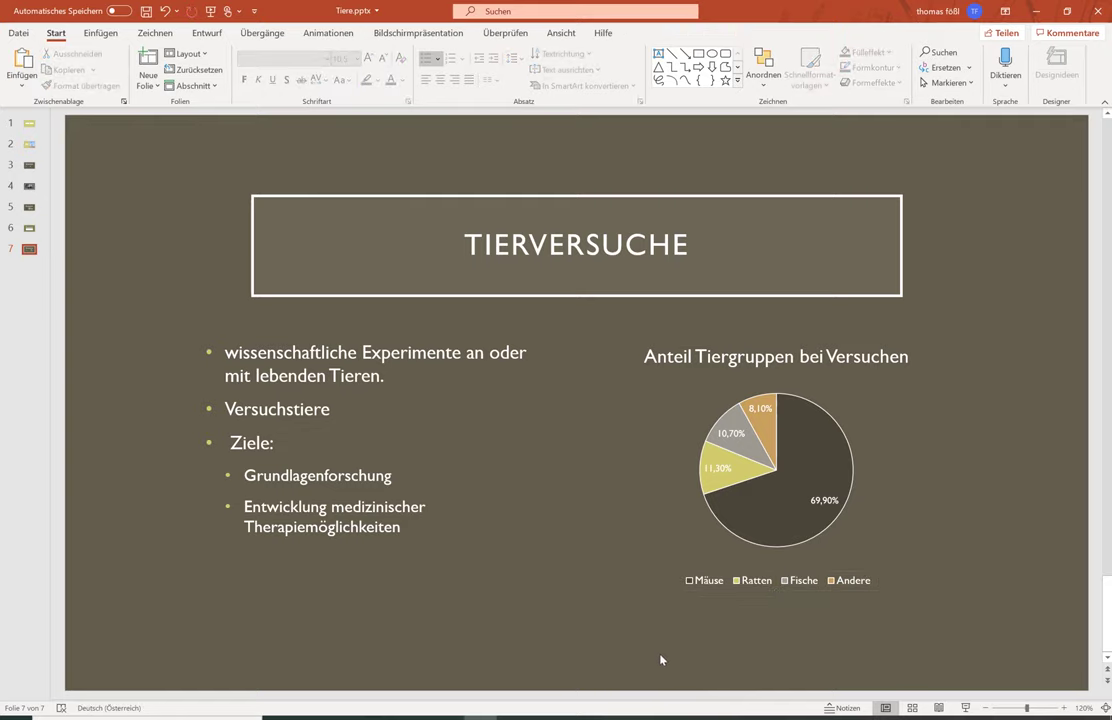